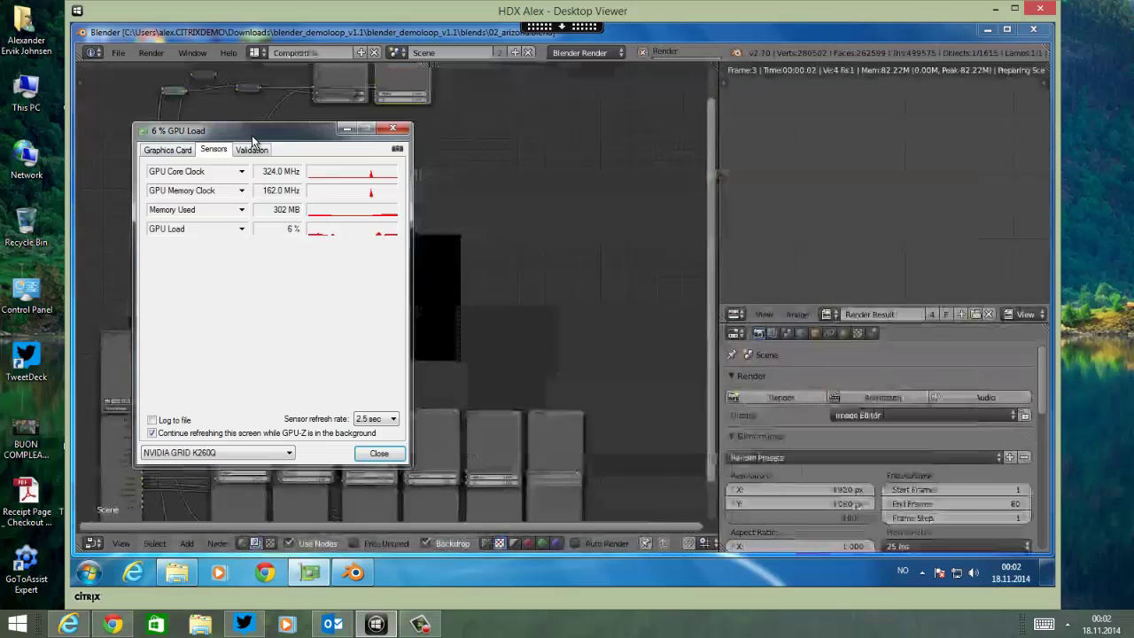
Move the GPU-Z window toward the middle of the remote desktop.
mouse_move(111, 626)
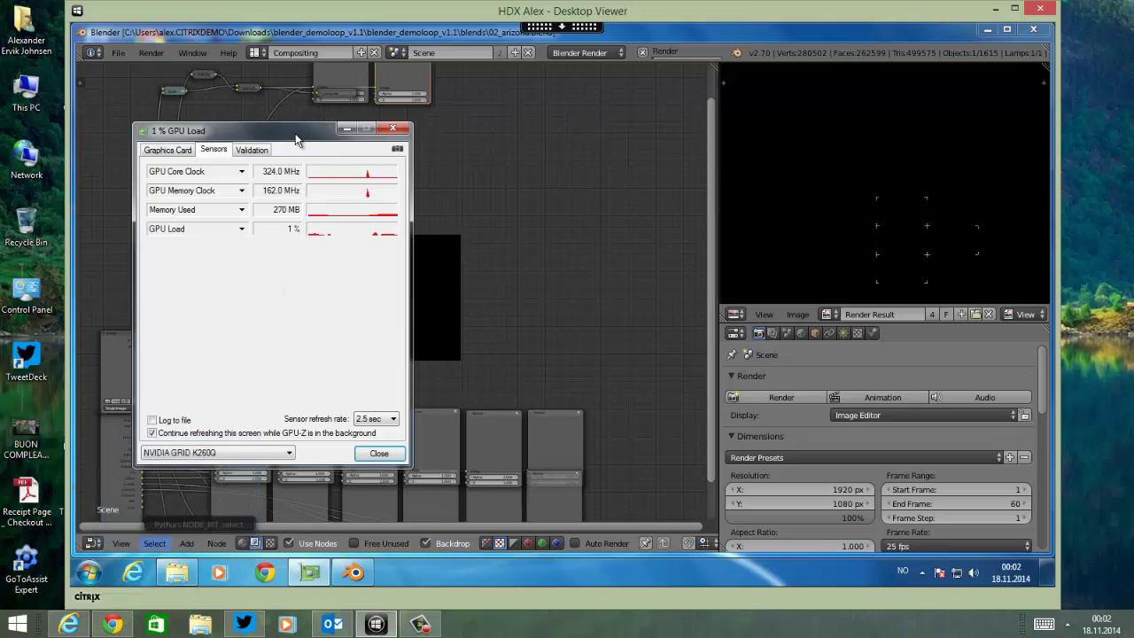
drag(337, 139, 548, 104)
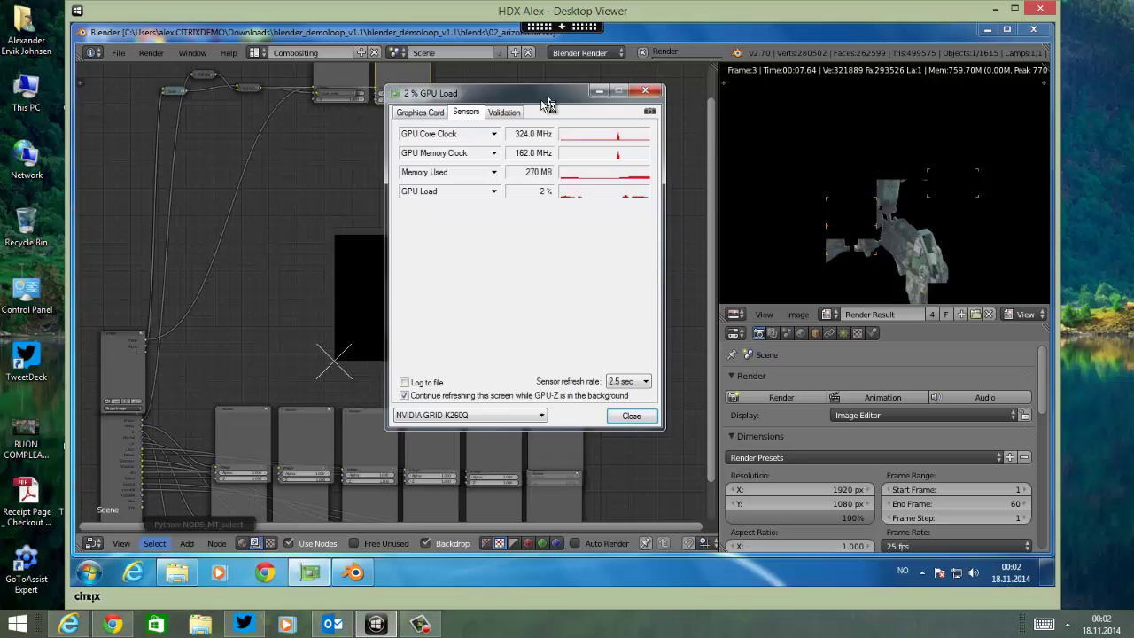
Switch to Chrome on the local computer and open maps.google.com in a new tab.
click(112, 625)
click(421, 9)
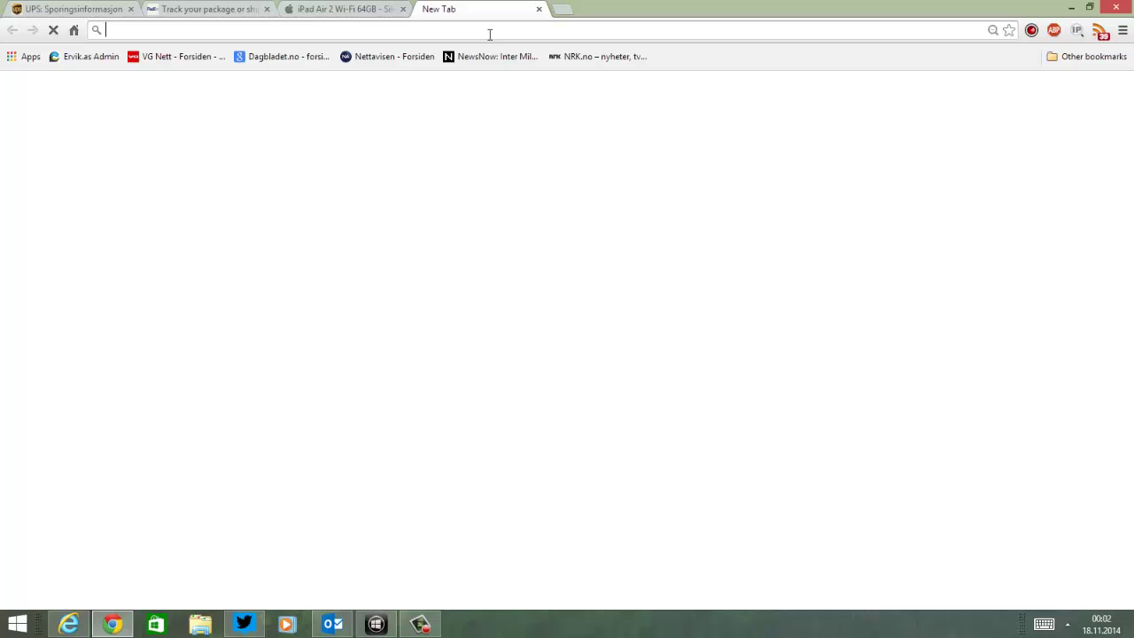
text(maps.google.com)
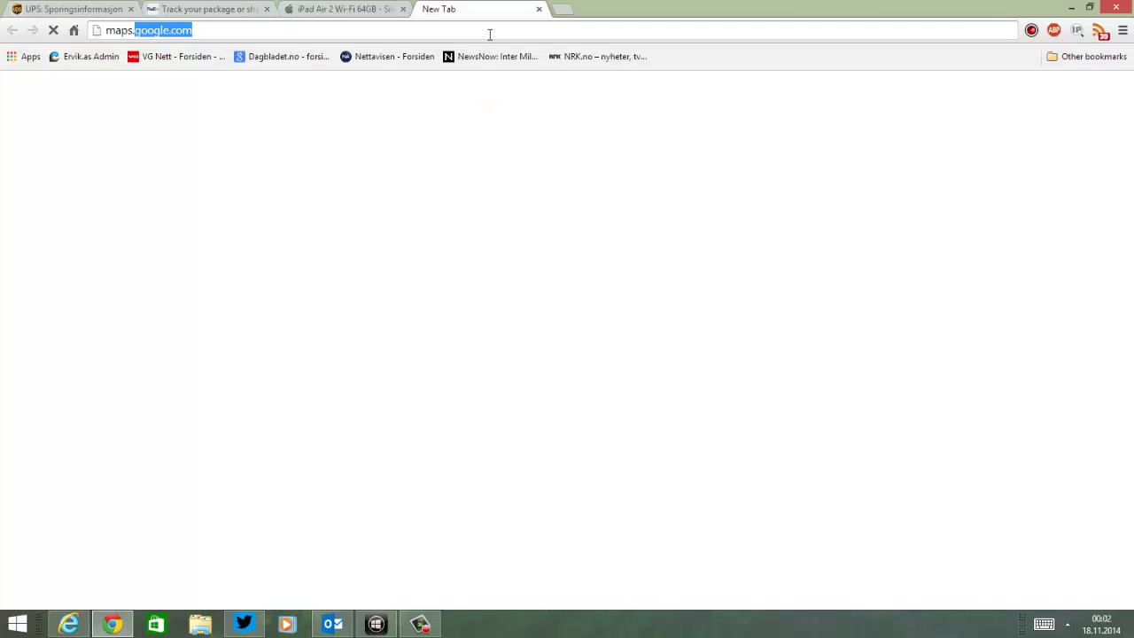
key(Return)
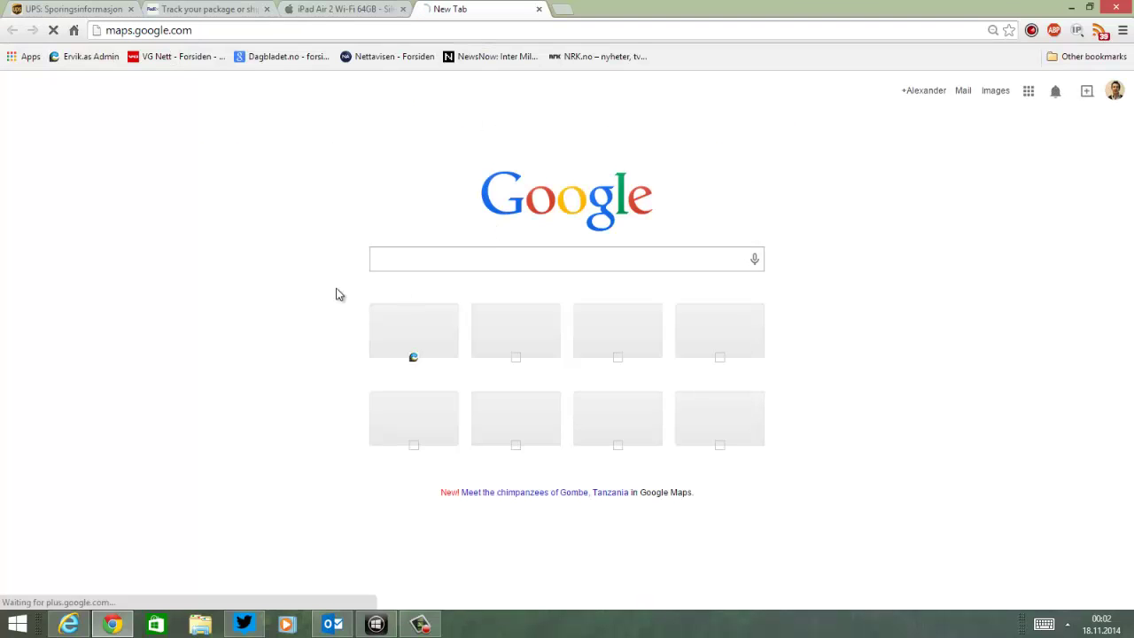
Reload the Google Maps page and return to the Citrix remote desktop session.
click(376, 625)
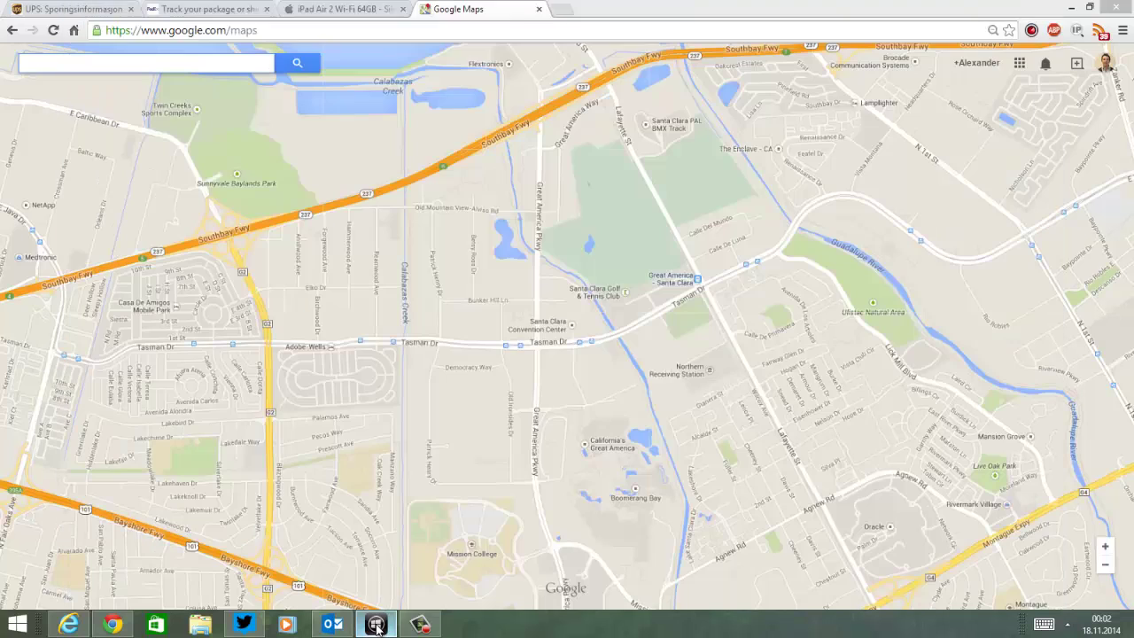
click(376, 625)
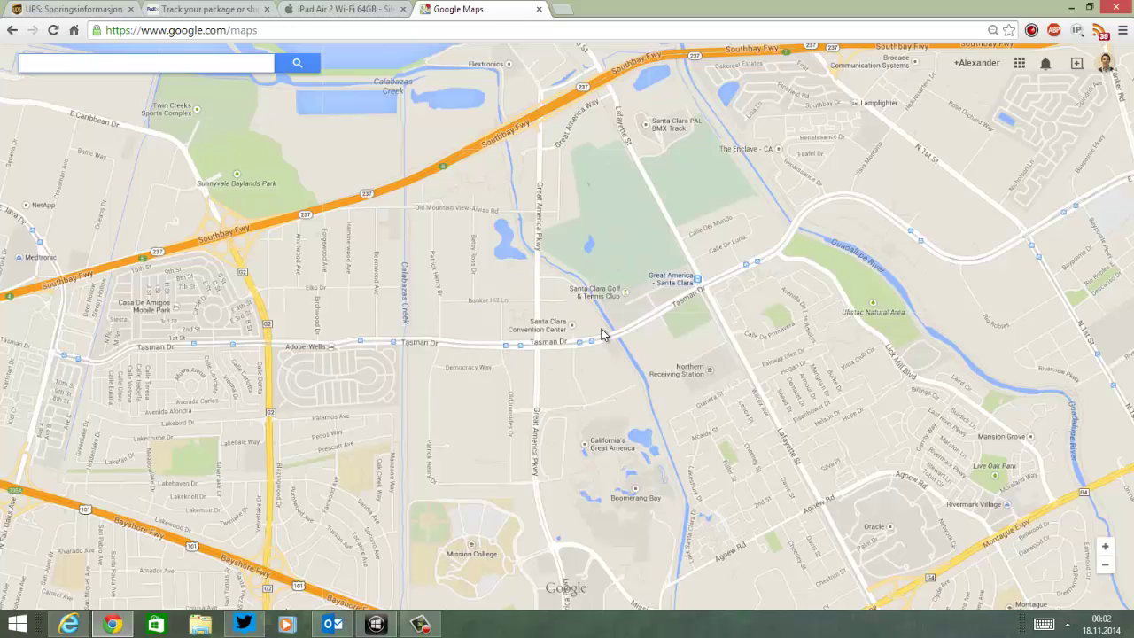
key(F5)
click(388, 624)
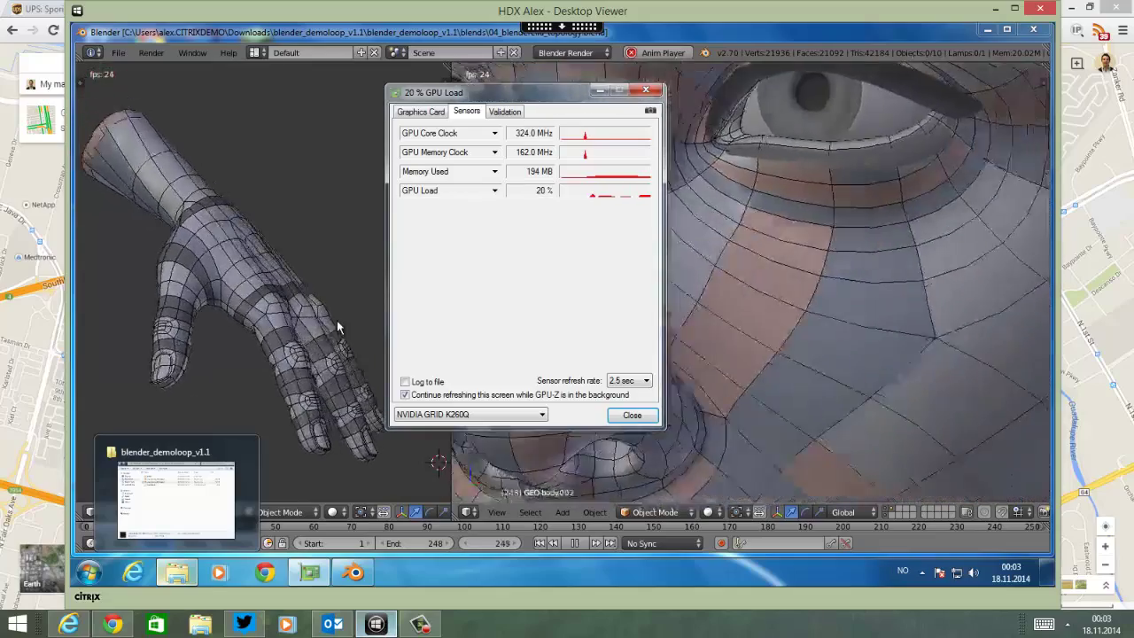
Switch back to Google Maps in Chrome and change the map to Earth view.
click(124, 625)
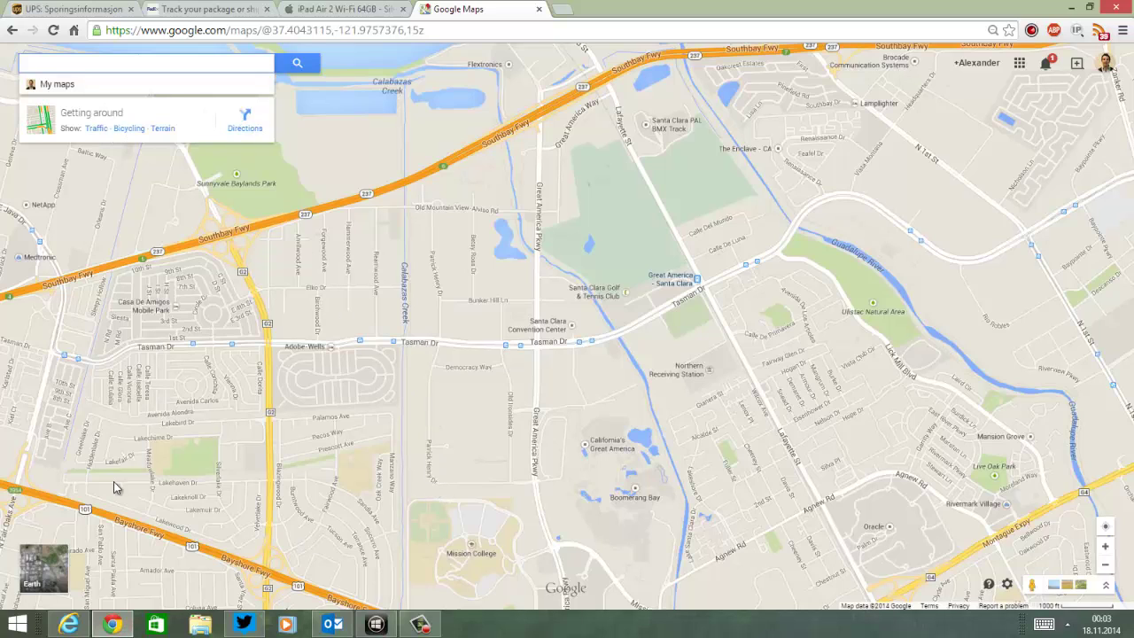
click(48, 565)
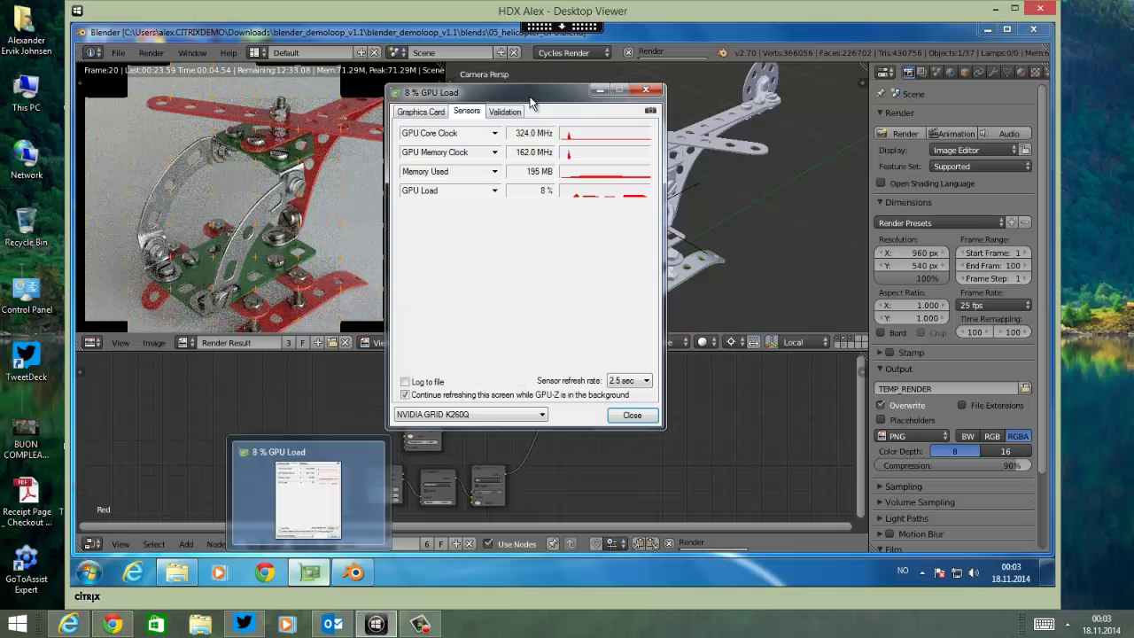
Move the GPU-Z window to the upper-right corner of the remote desktop and start Task Manager there.
drag(532, 101, 920, 64)
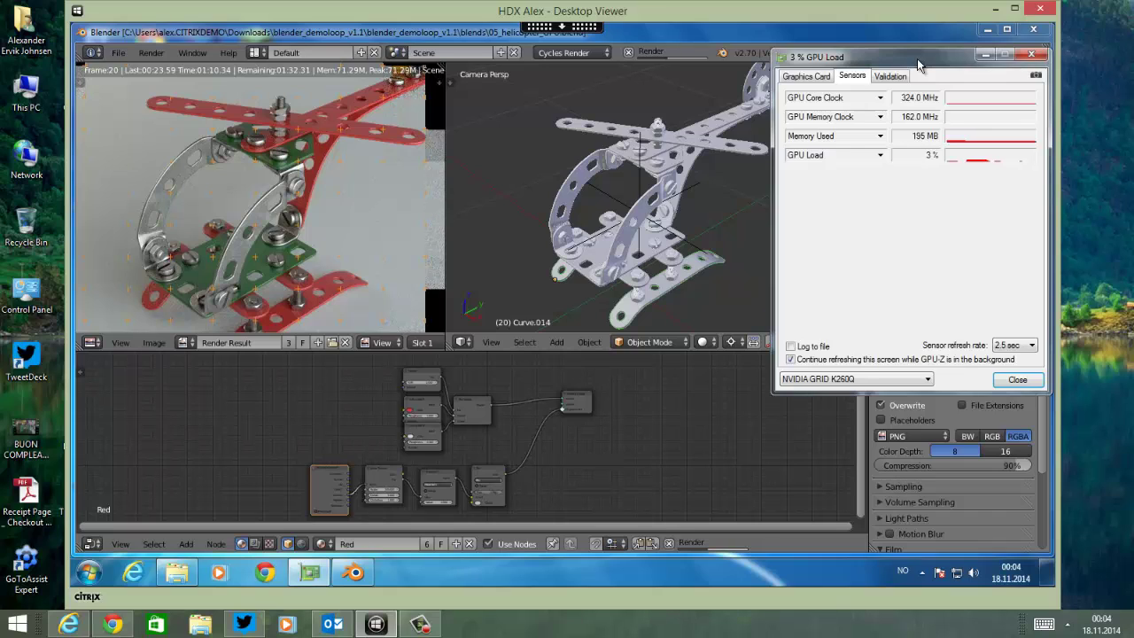
right_click(831, 581)
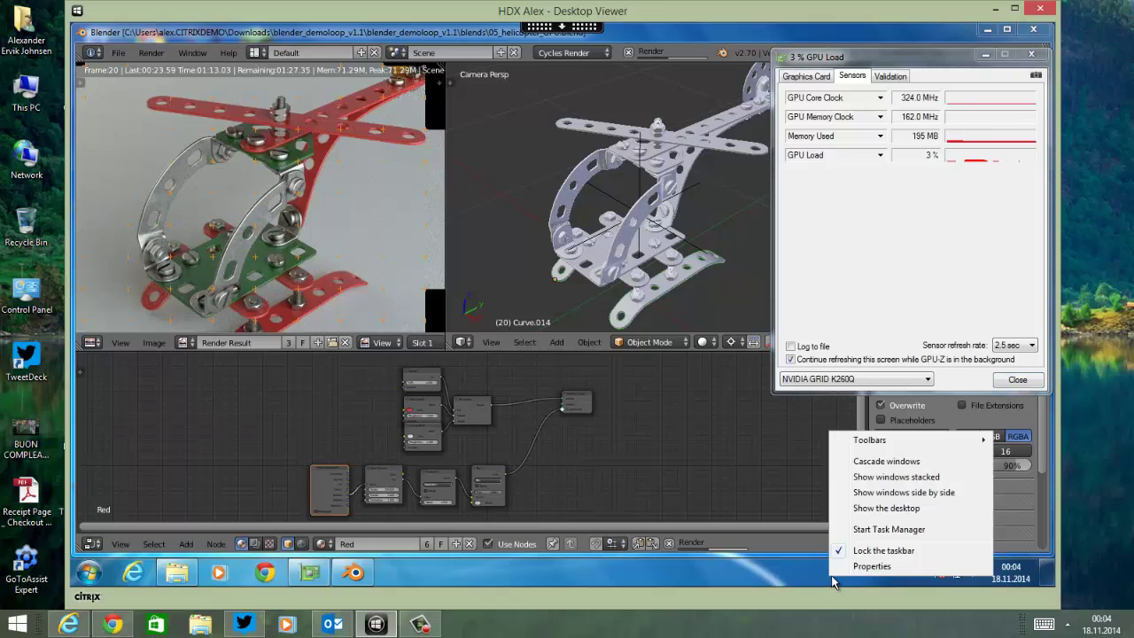
click(873, 529)
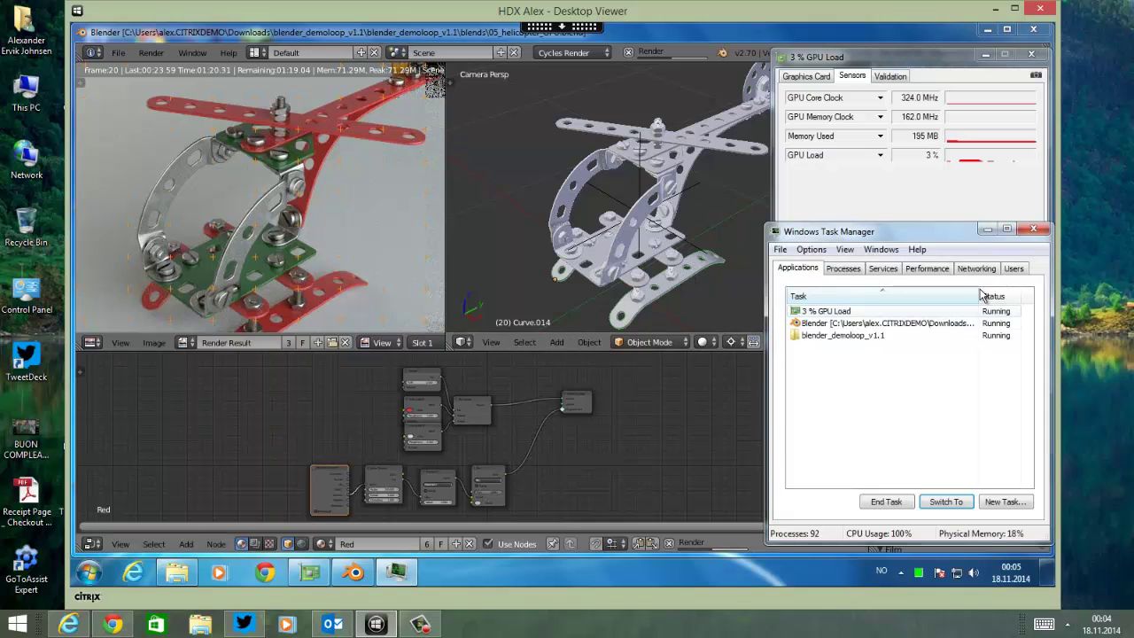
Examine network utilization and CPU and memory performance in Task Manager while the Blender demo loop runs.
click(977, 269)
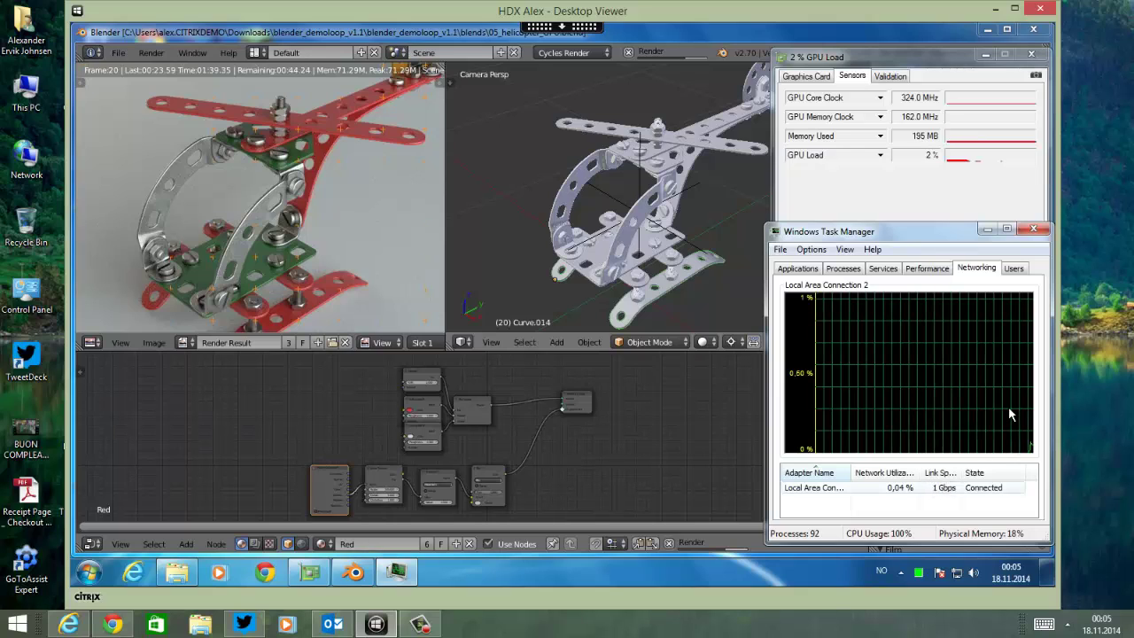
click(930, 268)
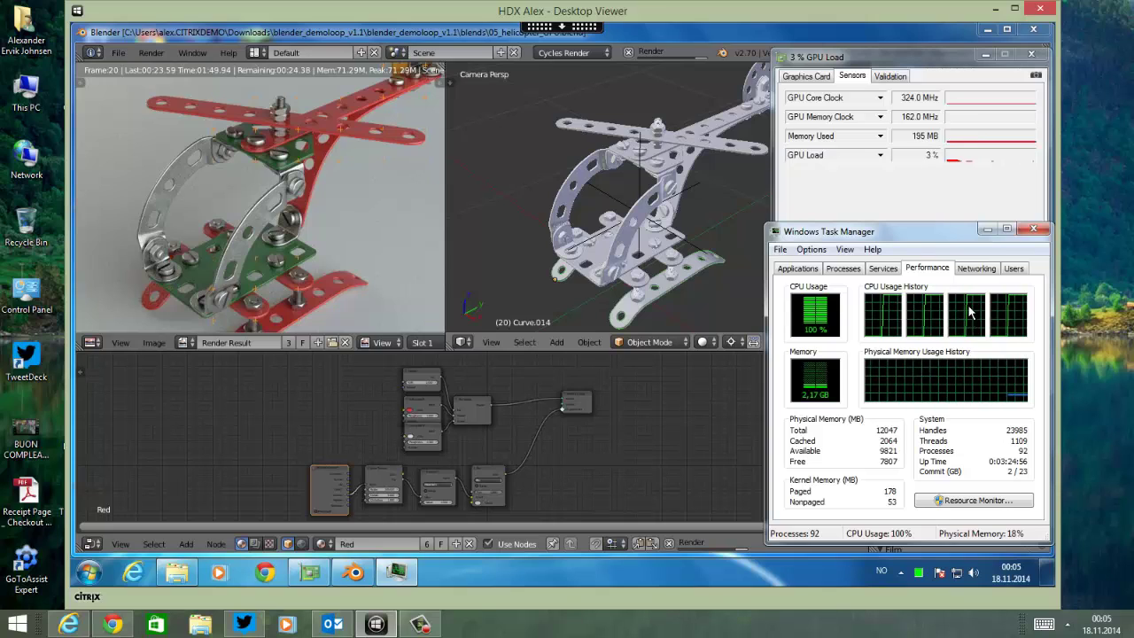
click(975, 269)
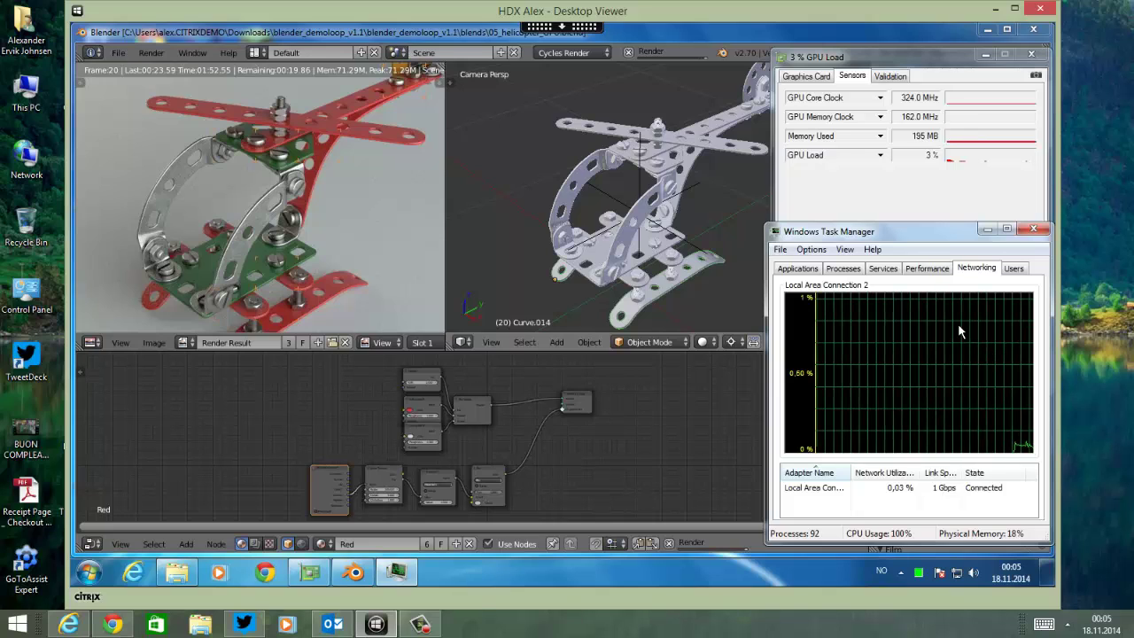
click(928, 269)
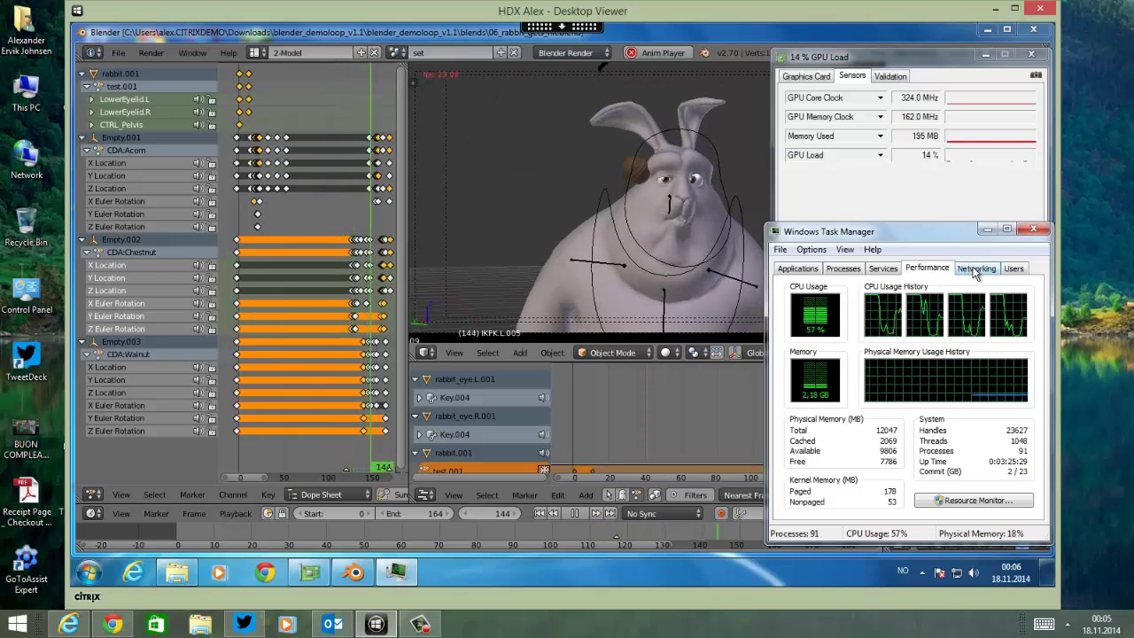
click(975, 268)
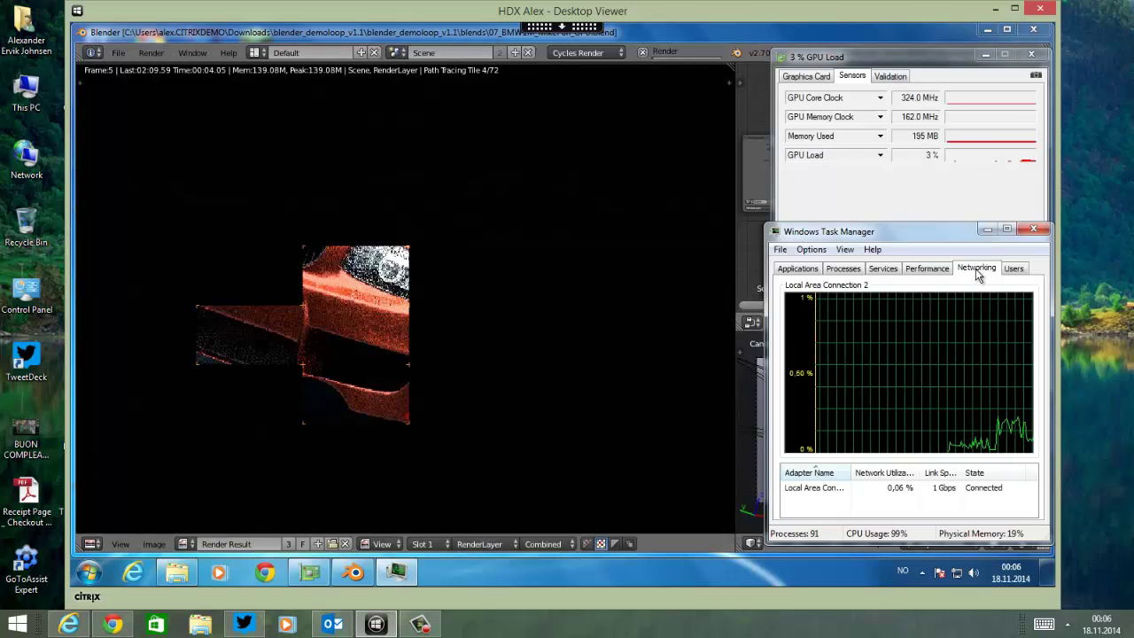
Minimize Task Manager and GPU-Z, and bring Task Manager back in front of Blender.
click(986, 230)
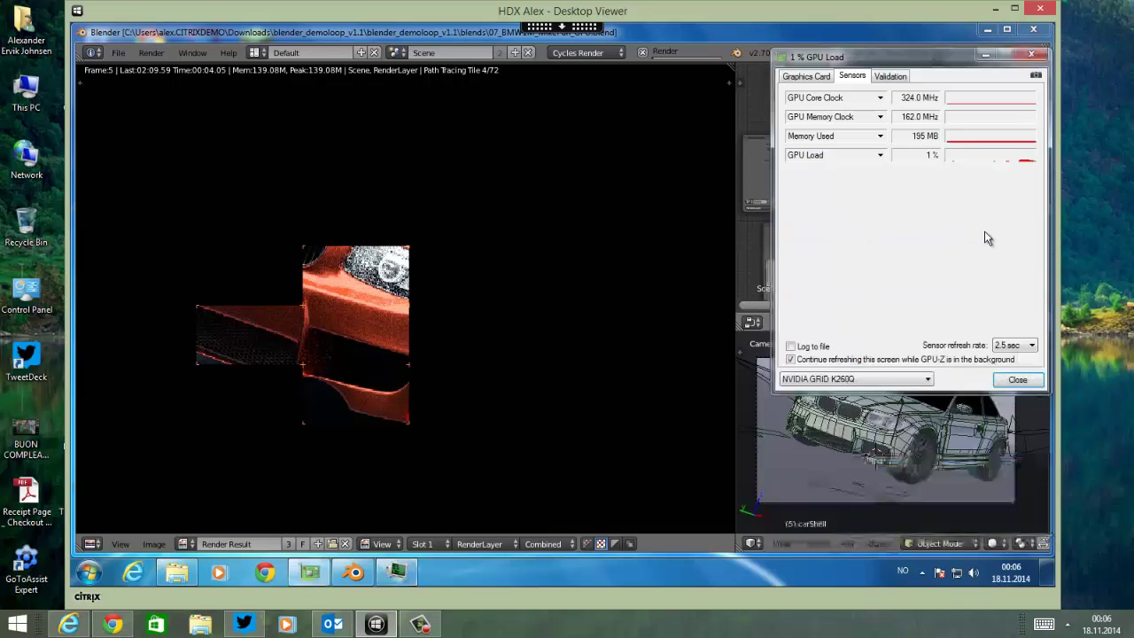
click(984, 57)
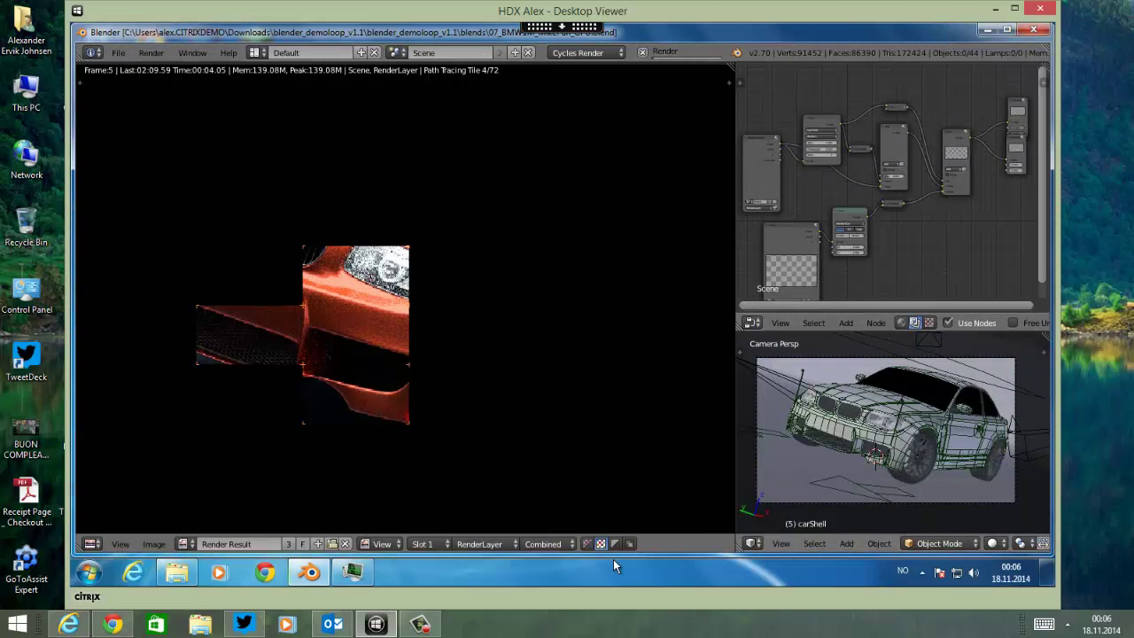
click(352, 571)
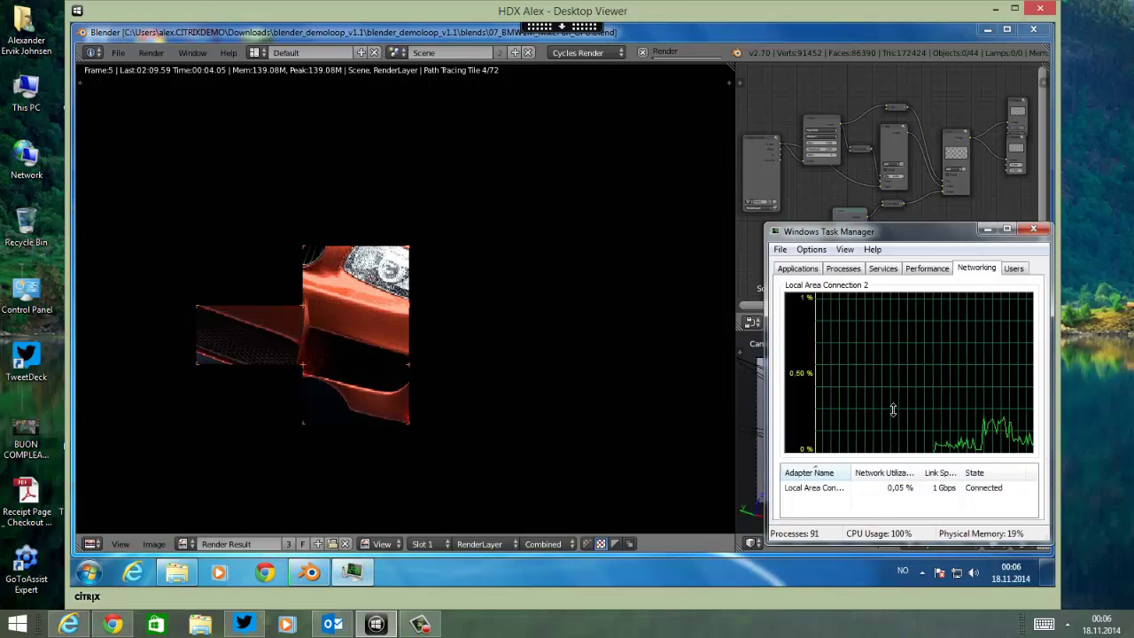
Launch TechPowerUp GPU-Z in the remote session, approve its elevation request and show its sensor readings.
click(89, 571)
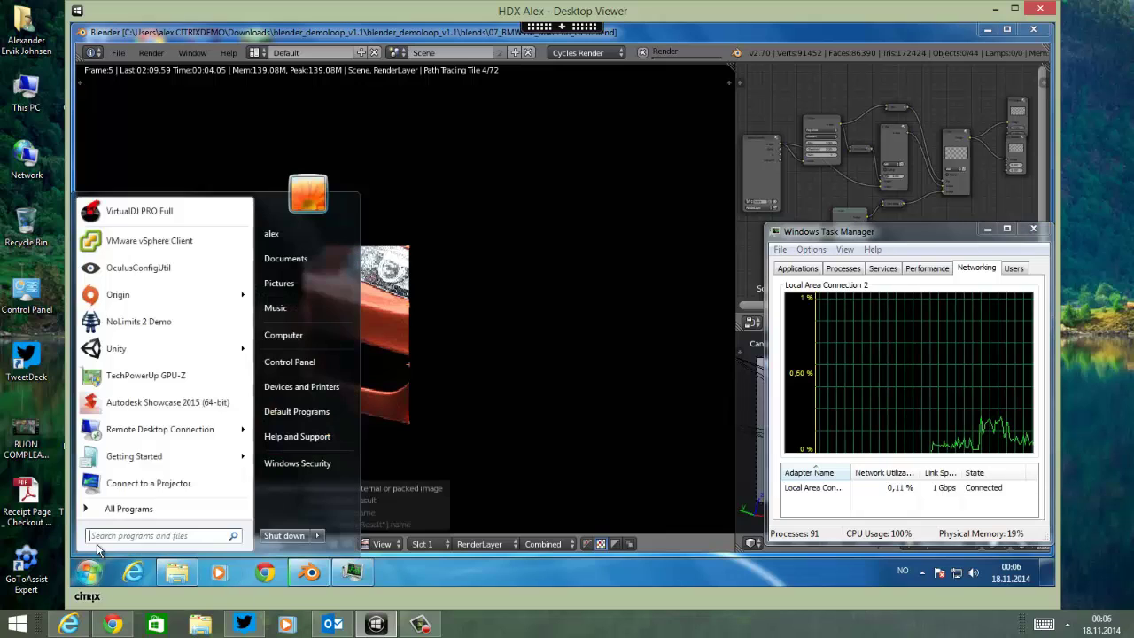
click(147, 376)
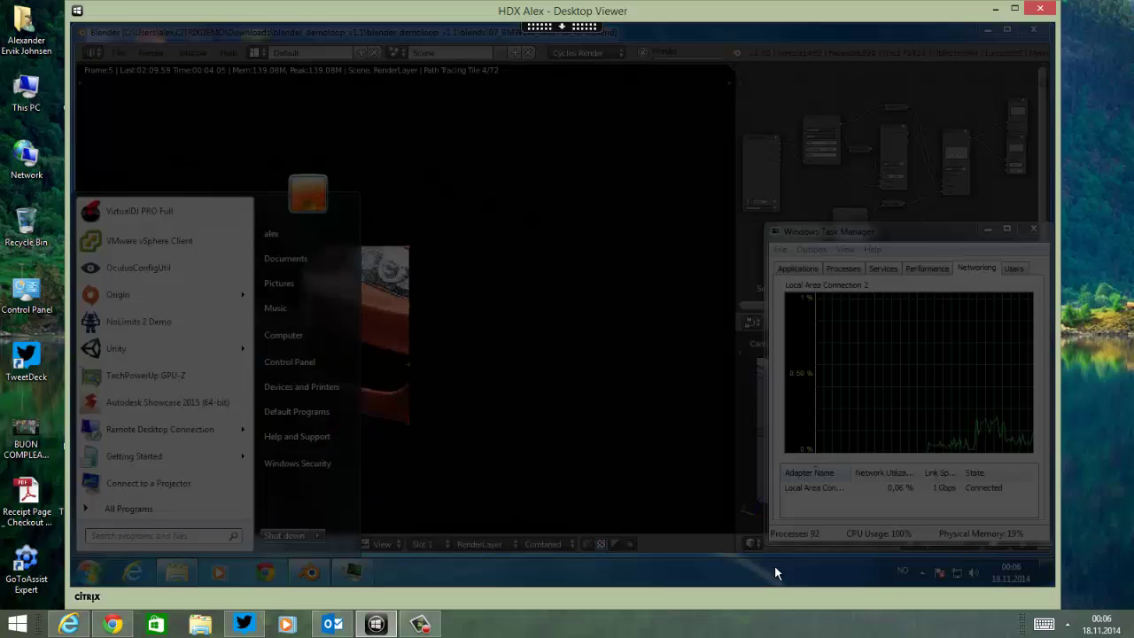
click(316, 401)
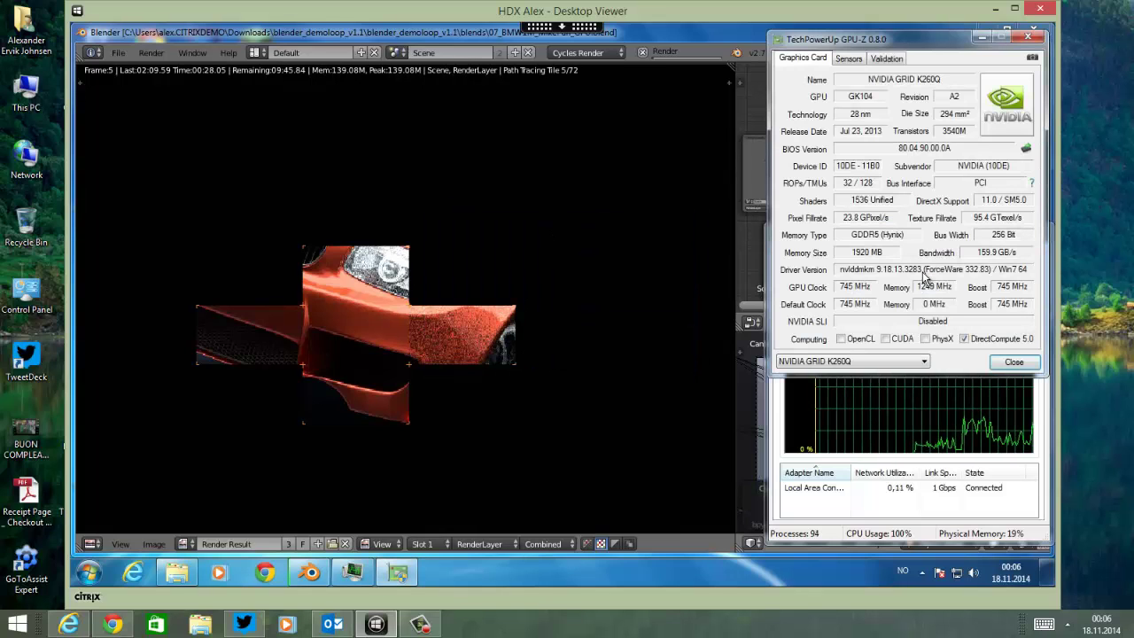
click(849, 58)
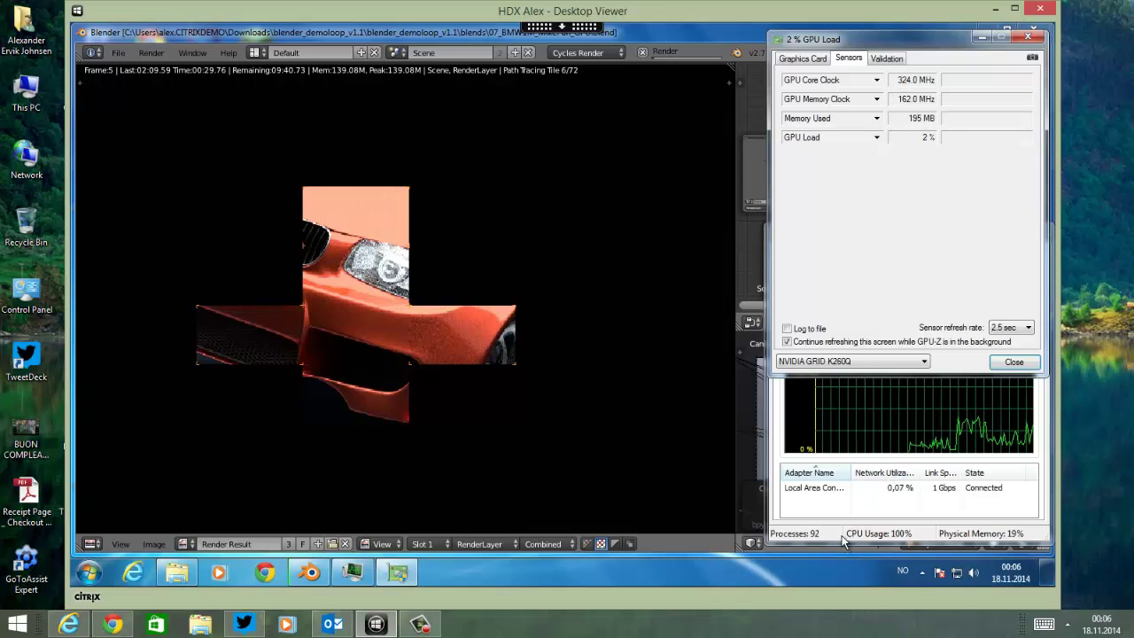
Bring Task Manager to the front and place it just below the GPU-Z sensor readings.
click(872, 500)
drag(918, 231, 927, 163)
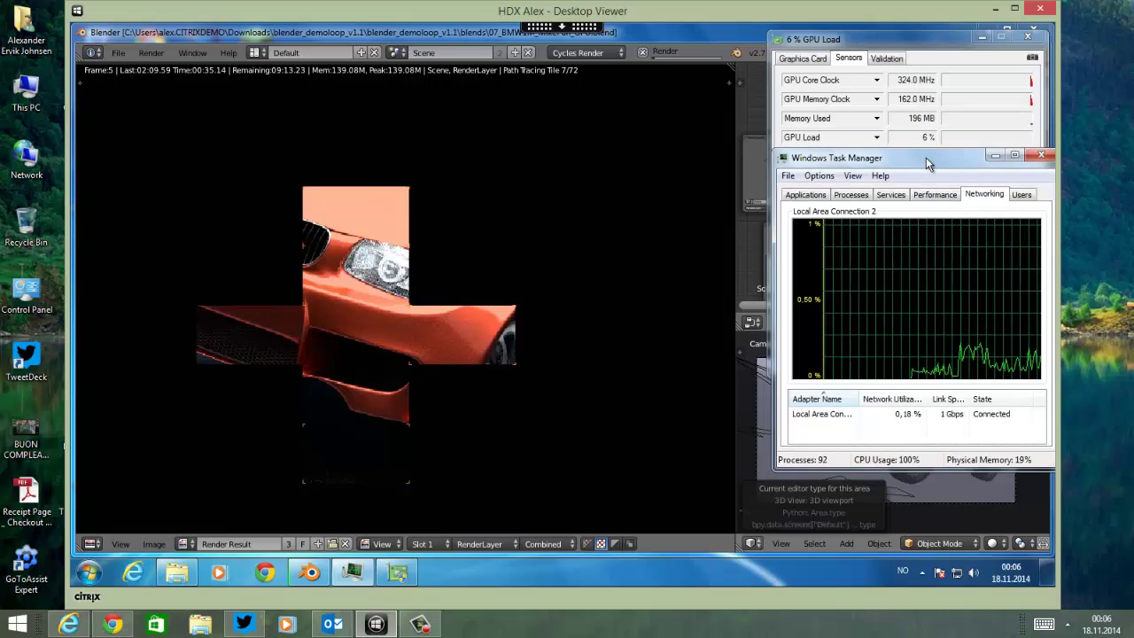
Compare CPU and memory performance with network activity in Task Manager during the BMW render.
click(934, 195)
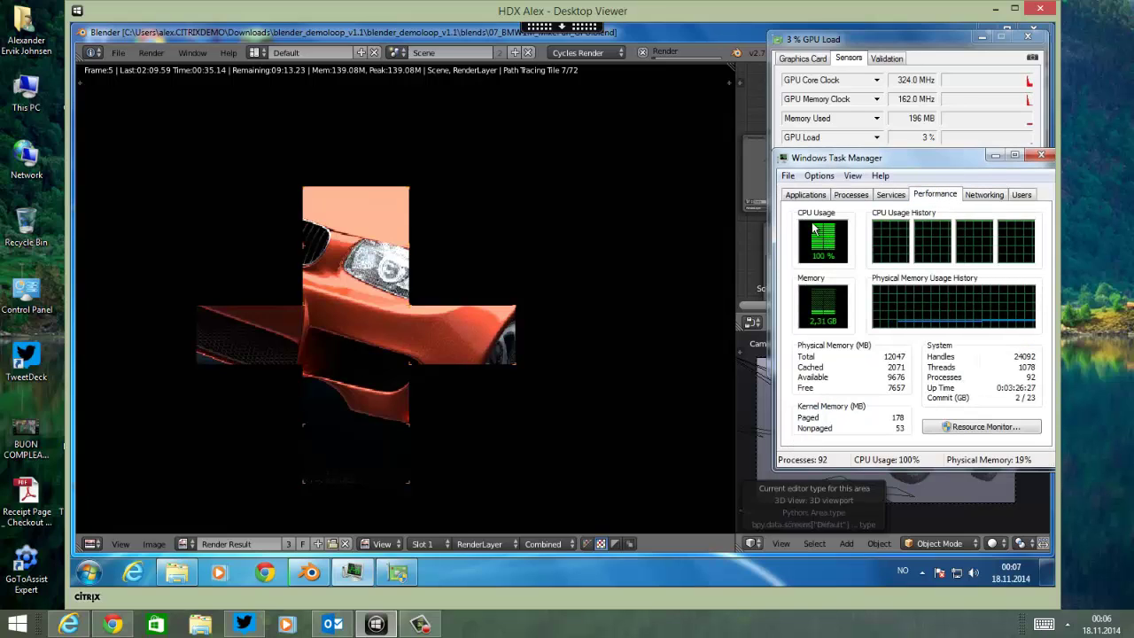
click(983, 196)
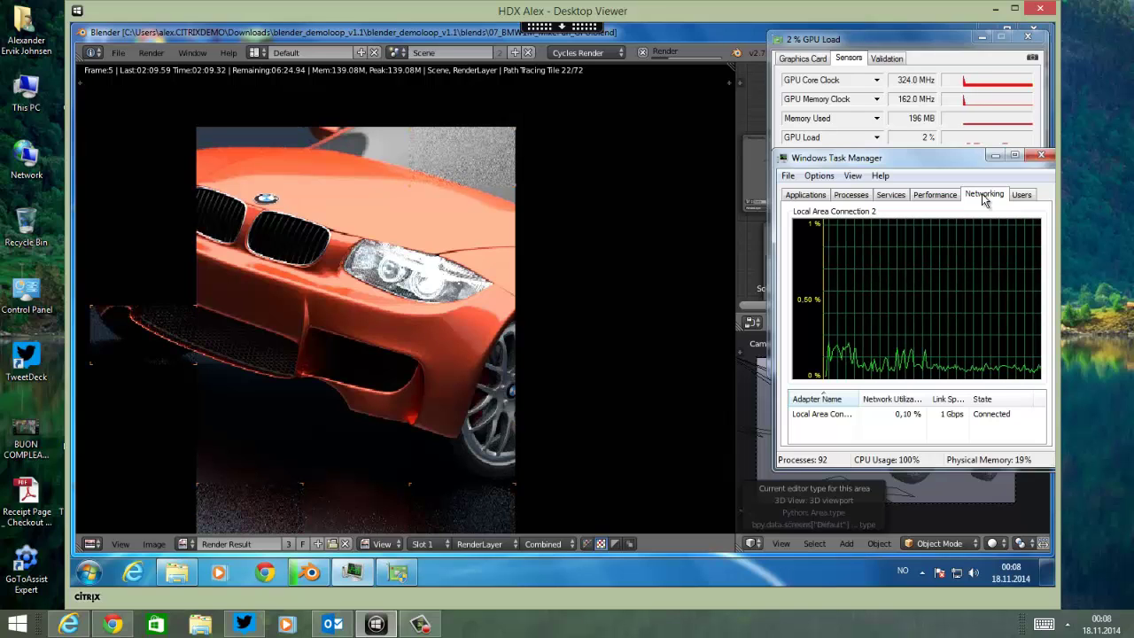
click(934, 197)
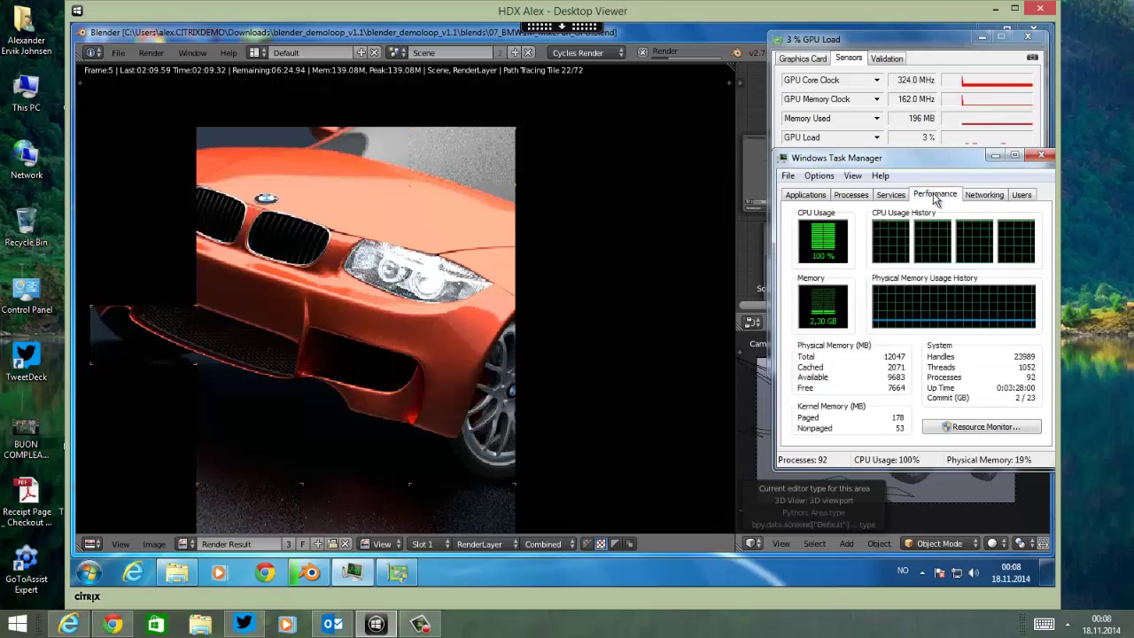
click(982, 197)
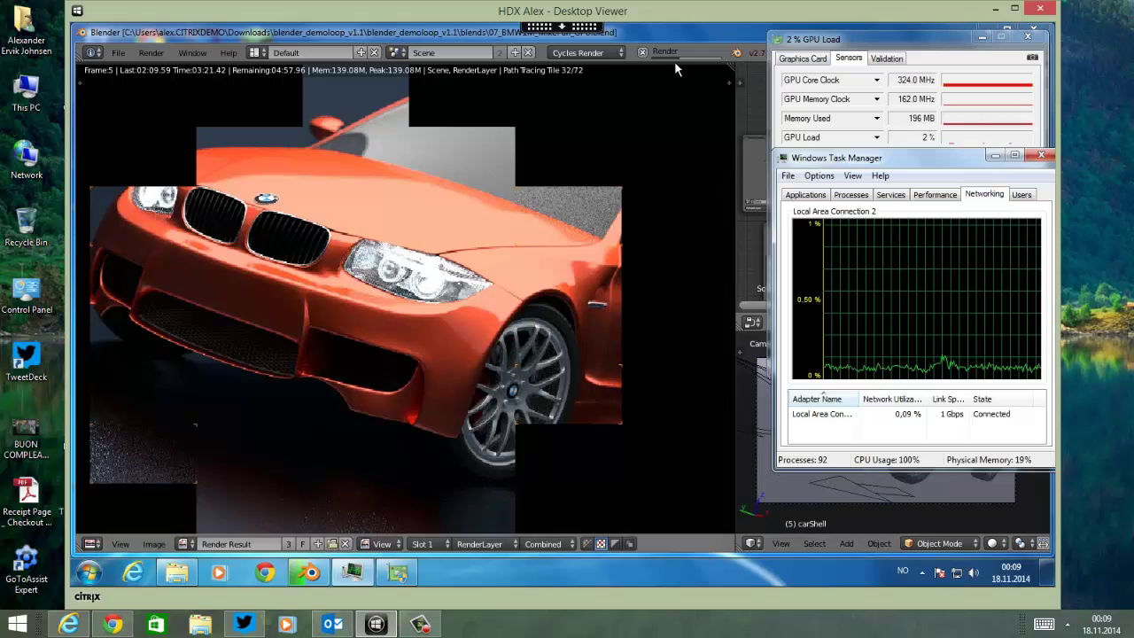
Set the BMW scene's render engine to Blender Render.
click(620, 54)
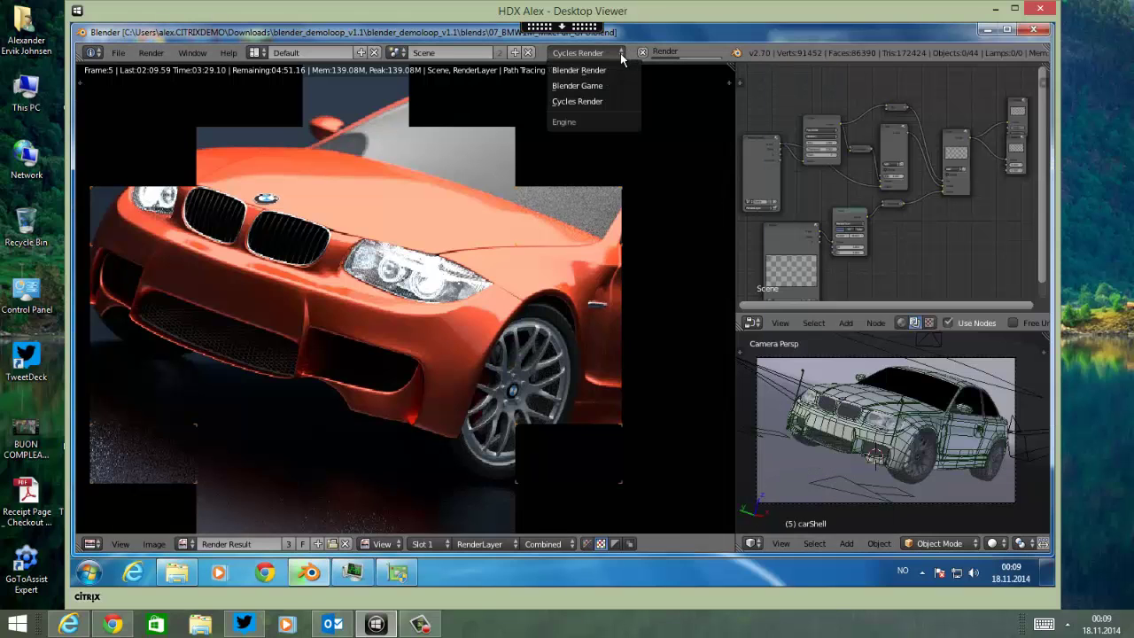
click(599, 73)
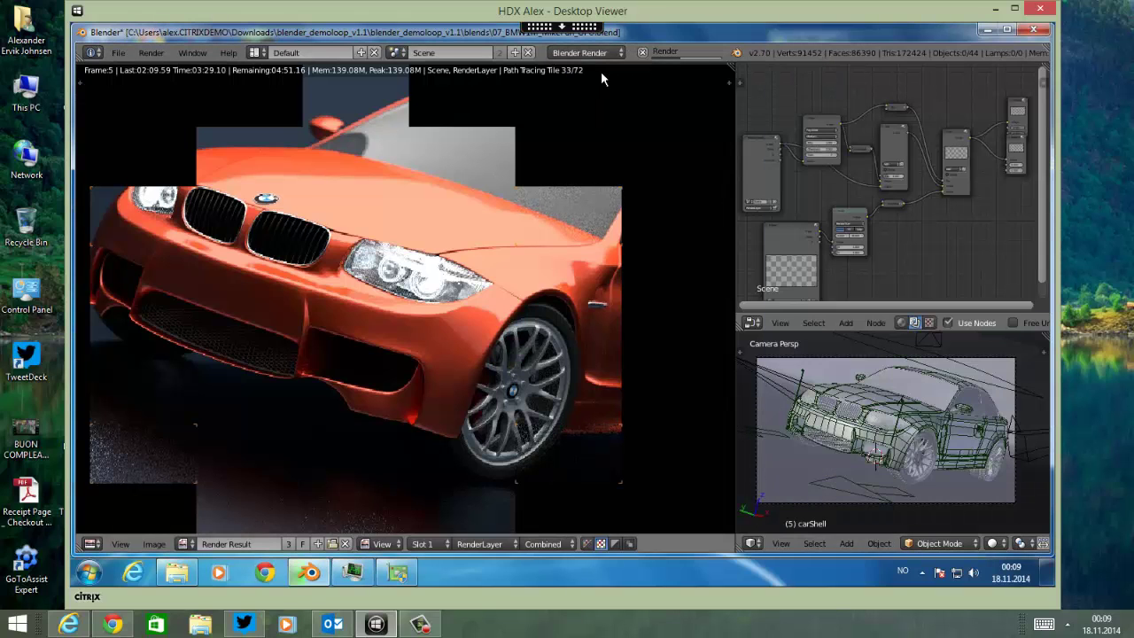
Bring GPU-Z and Task Manager back in front of Blender and check the CPU and memory performance.
click(389, 576)
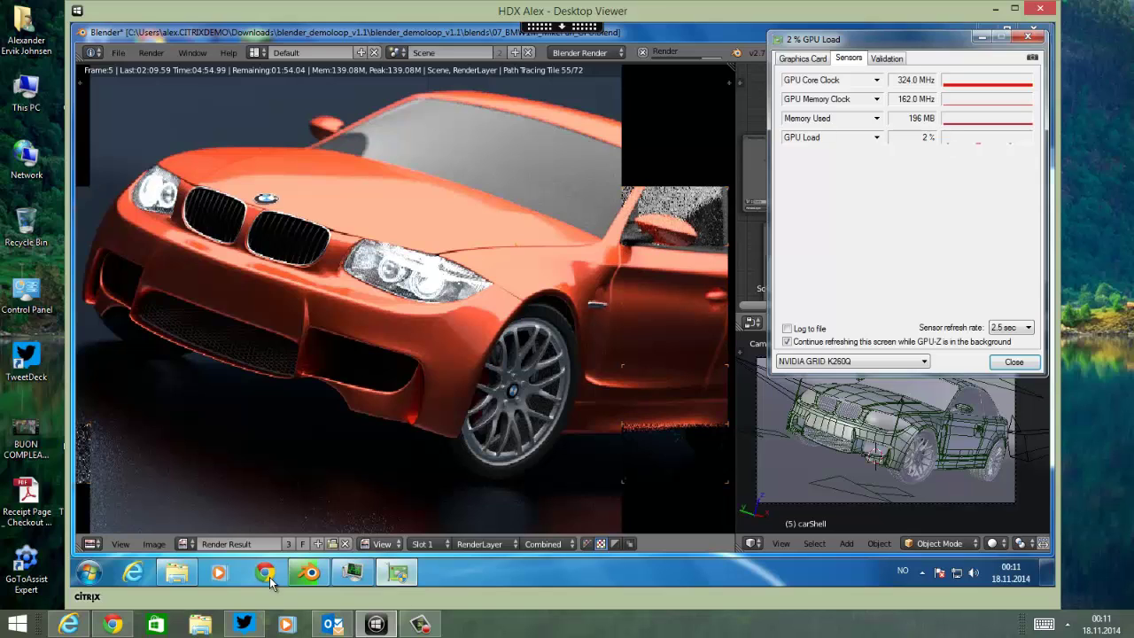
click(398, 572)
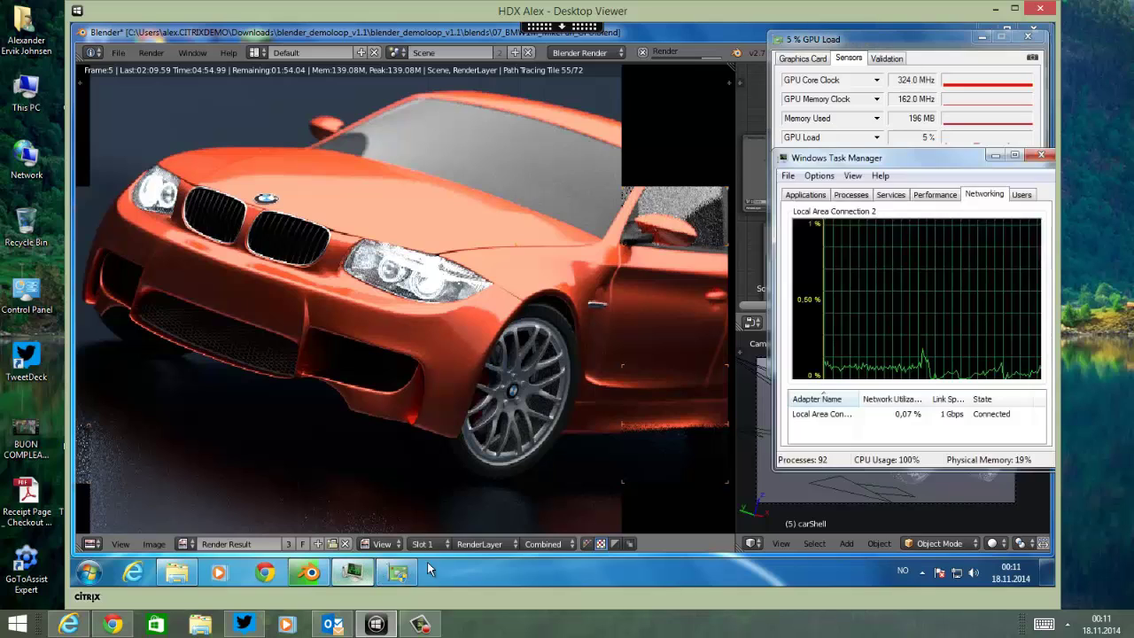
click(947, 194)
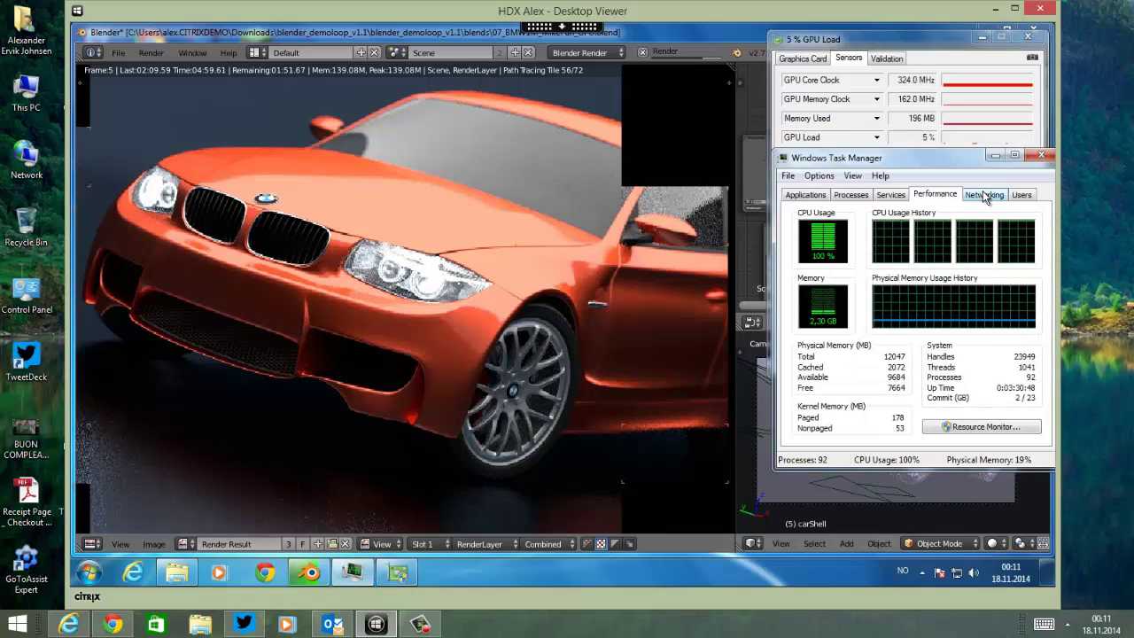
Check the network activity in Task Manager during the BMW render.
click(982, 194)
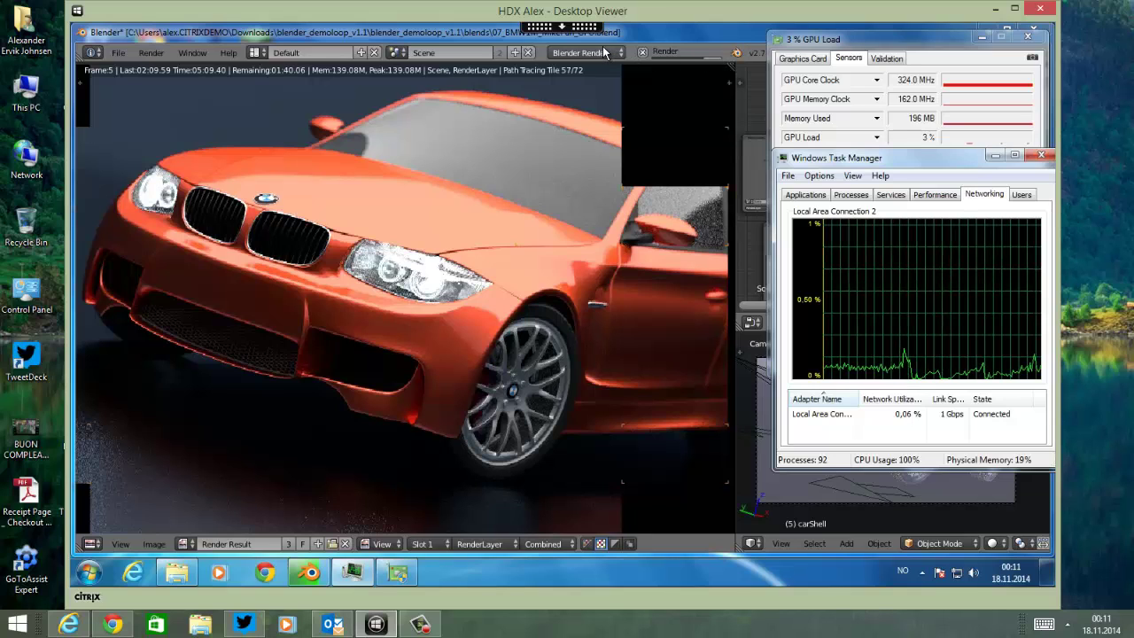
Cancel the running BMW render and quit Blender.
click(129, 54)
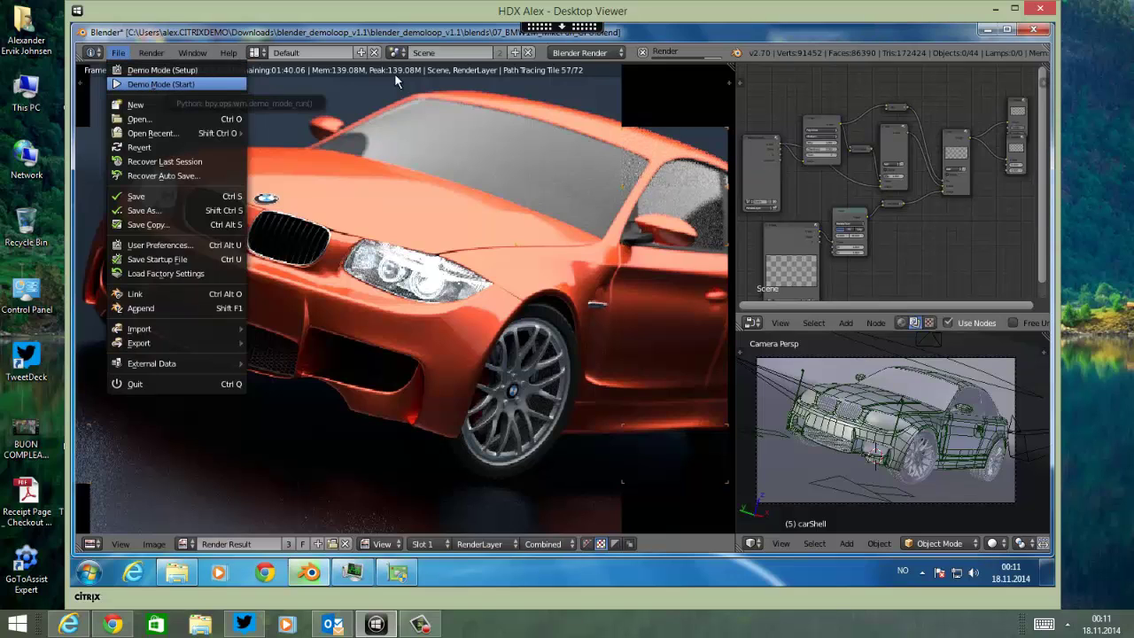
click(644, 53)
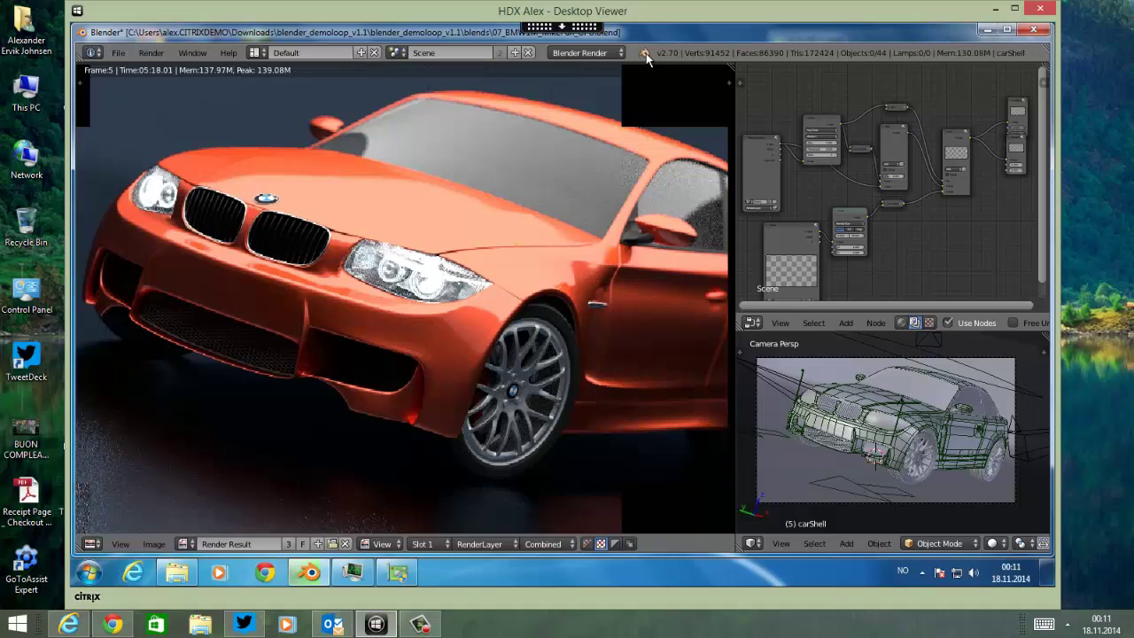
click(122, 53)
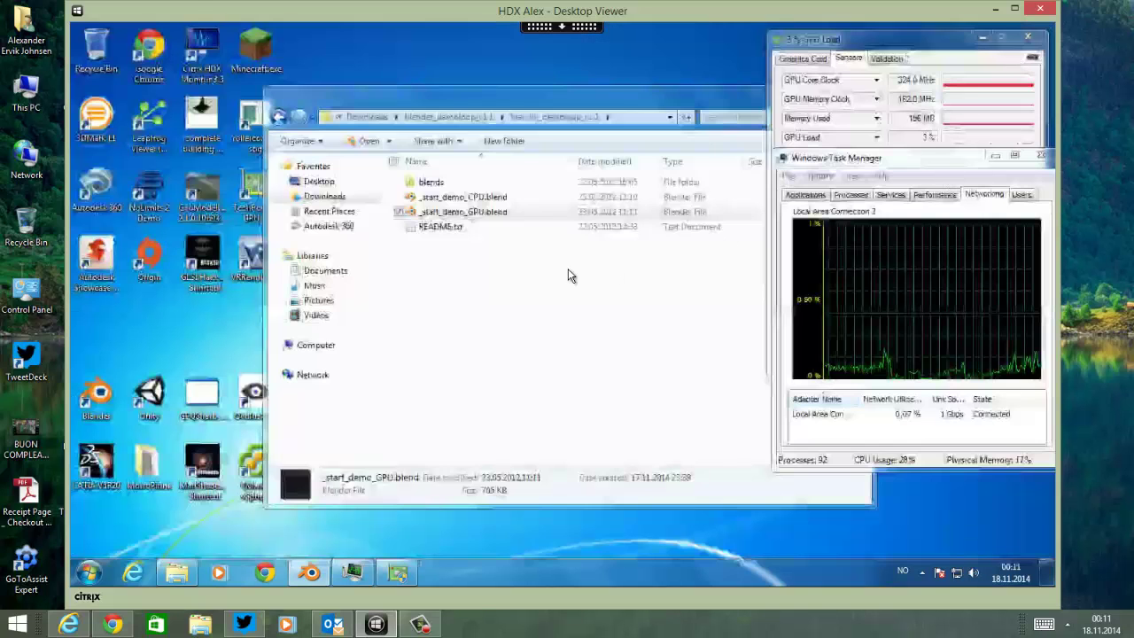
Open _start_demo_CPU.blend from the blender_demoloop_v1.1 folder and reload it as trusted so the demo loop starts.
click(488, 296)
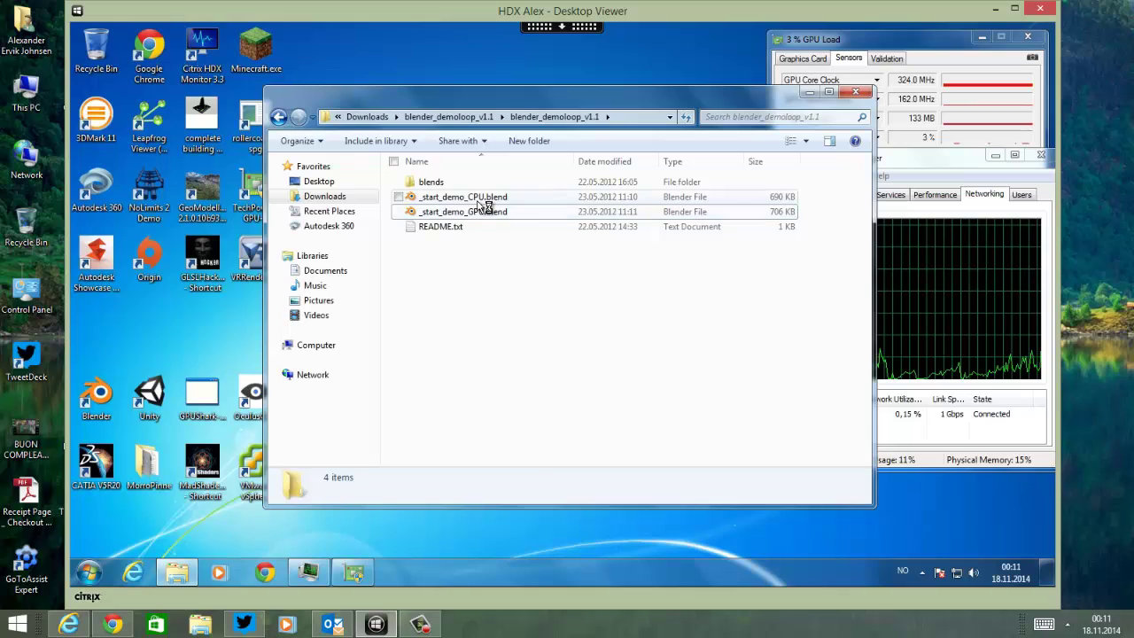
double_click(476, 198)
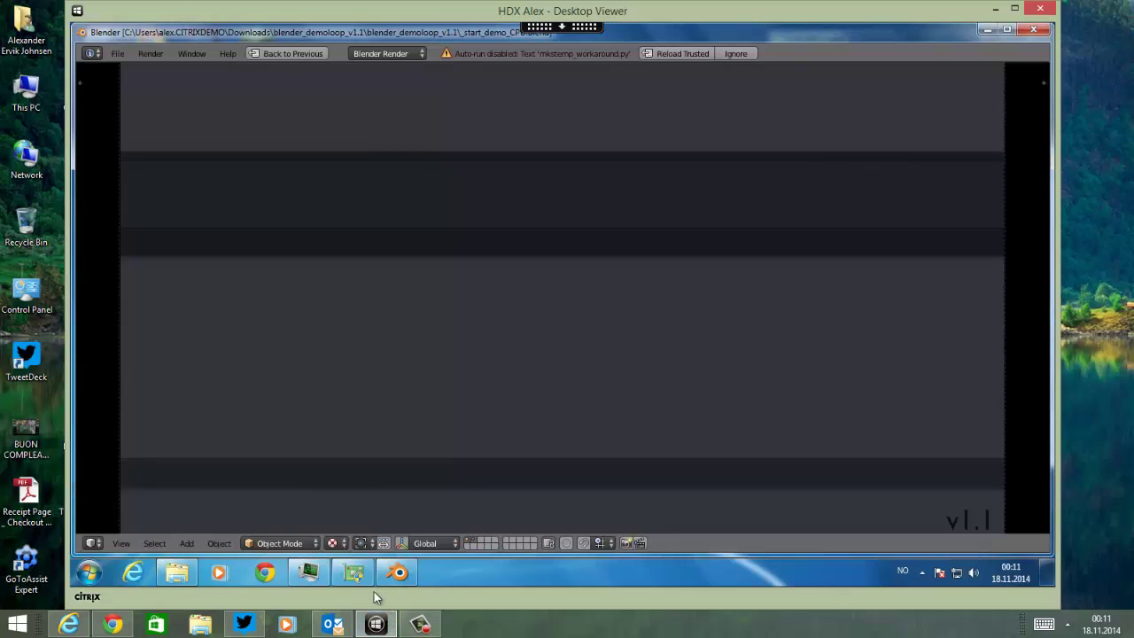
click(361, 578)
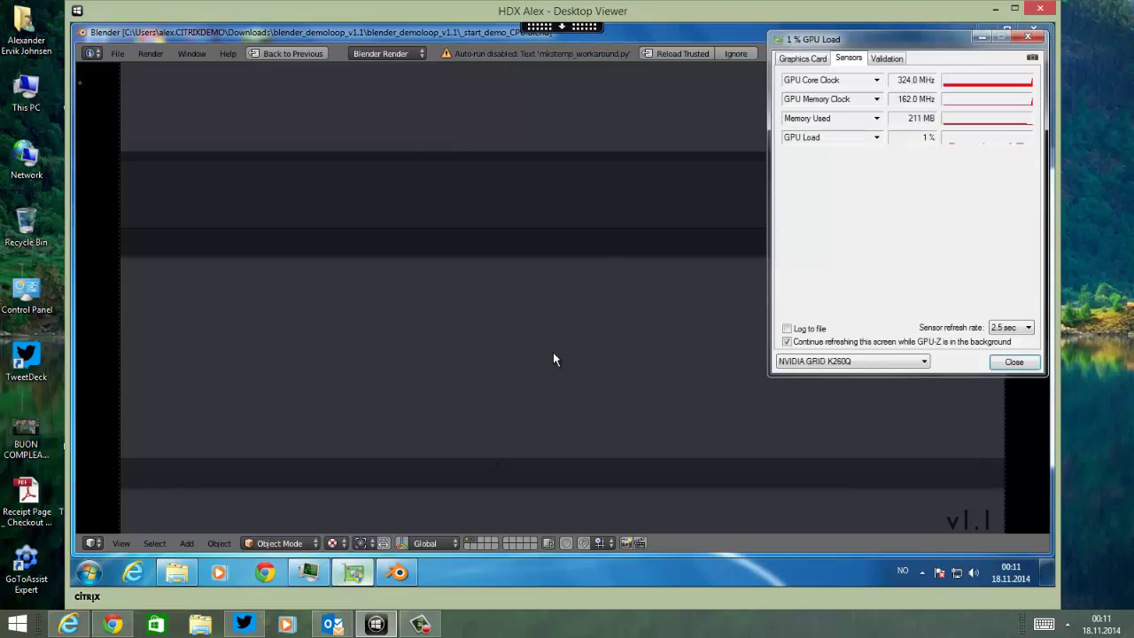
click(677, 55)
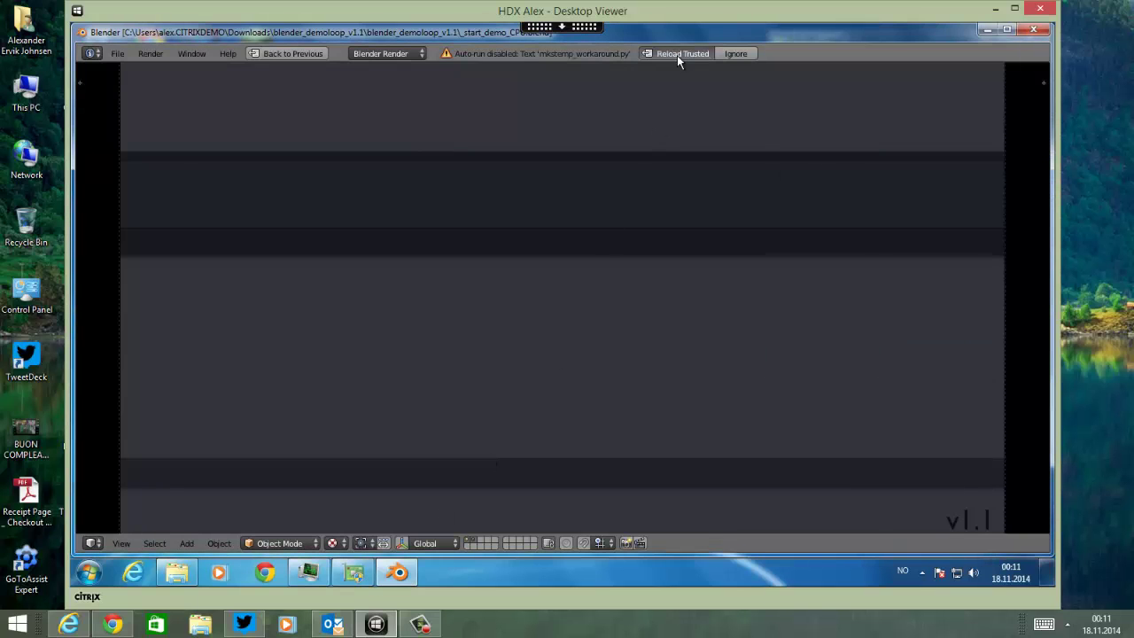
click(397, 573)
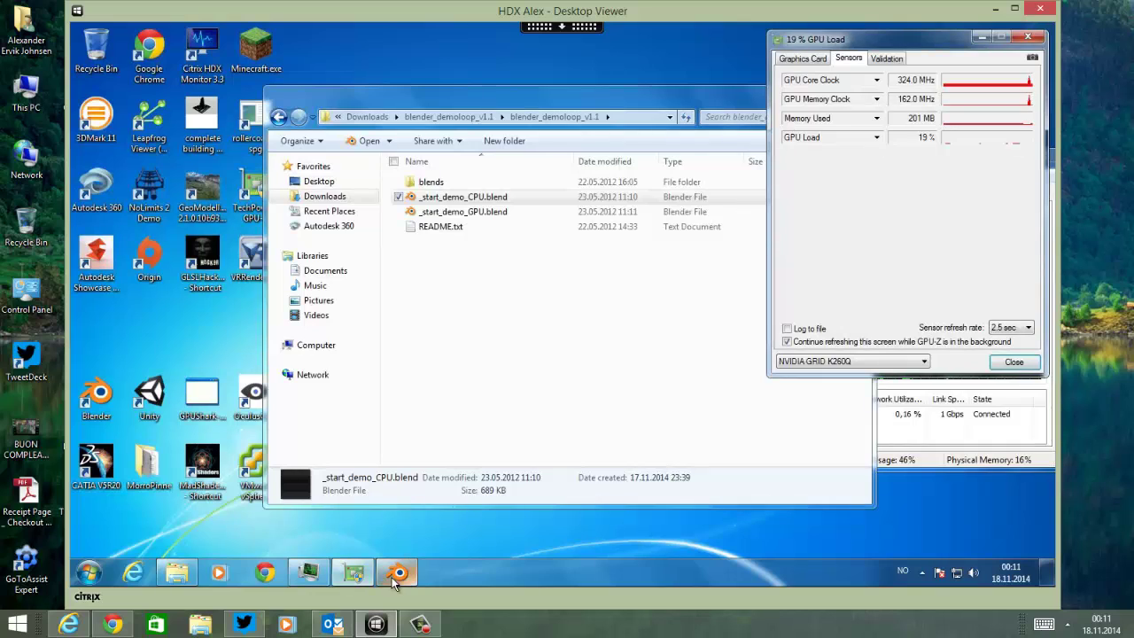
click(397, 574)
Bring GPU-Z and Task Manager in front of the running demo loop and show the CPU and memory performance.
click(354, 577)
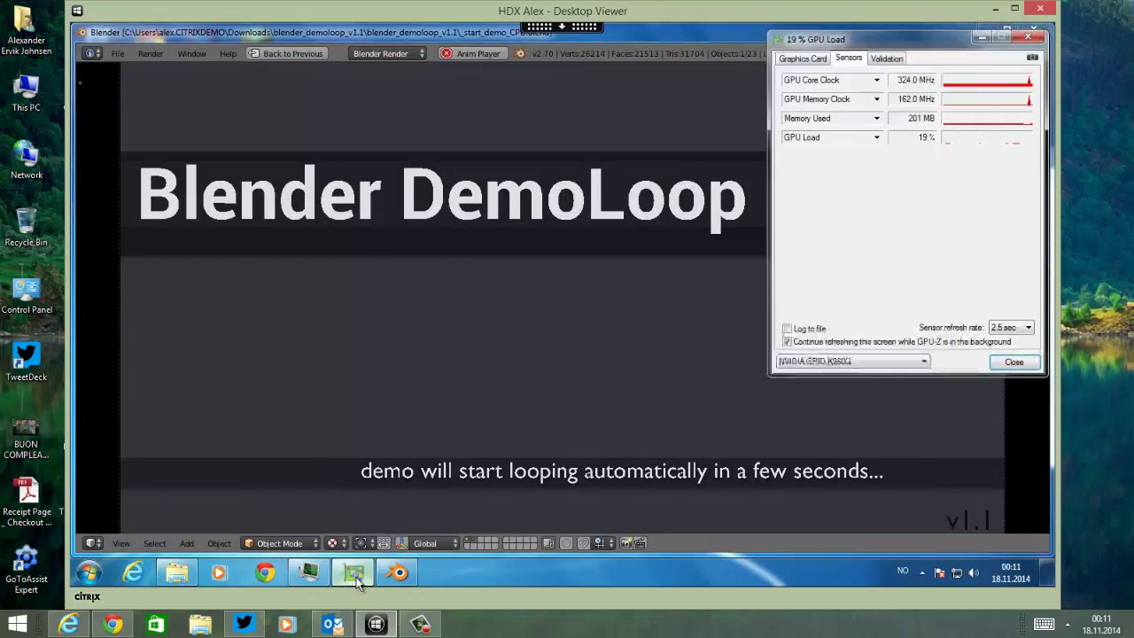
click(312, 573)
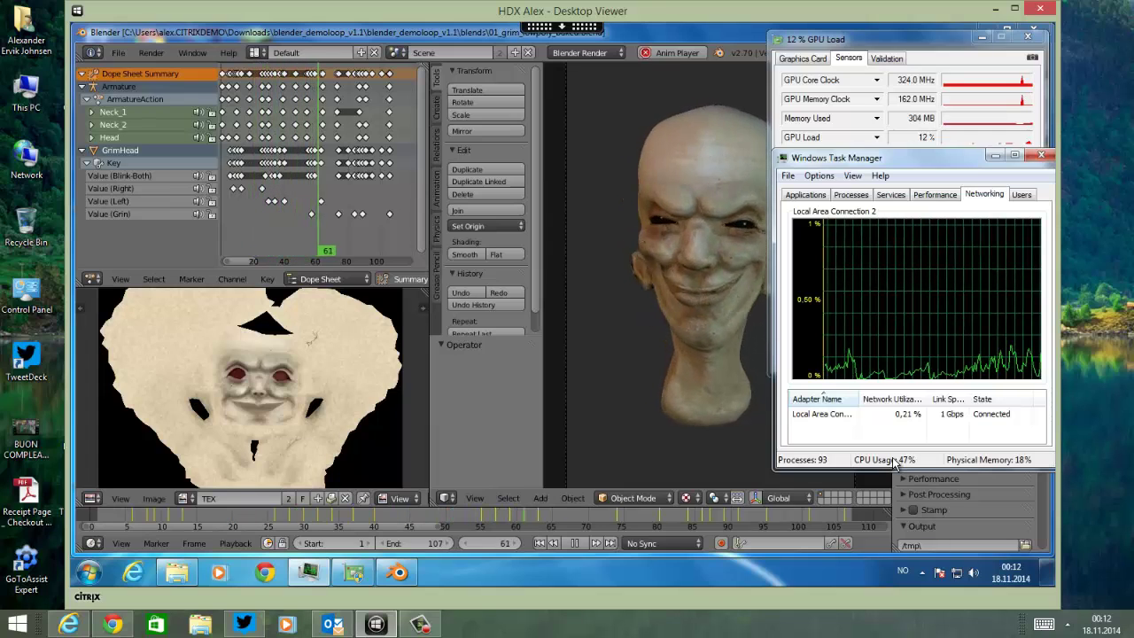
click(944, 199)
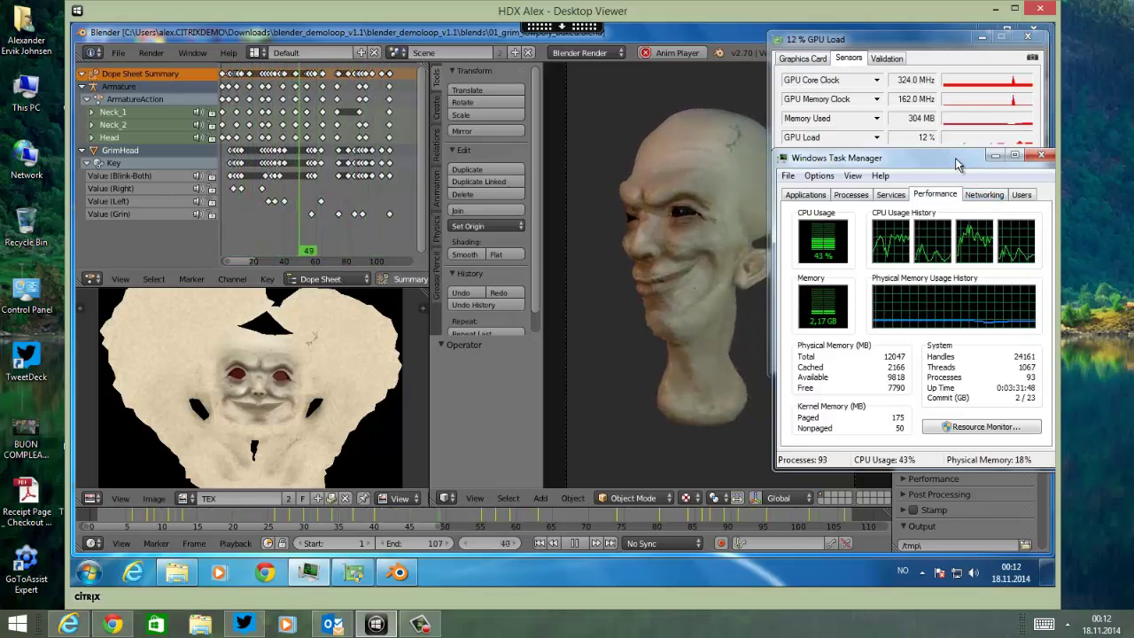
Relaunch TechPowerUp GPU-Z with permission to make changes, uncover its window and show its sensor readings.
click(982, 39)
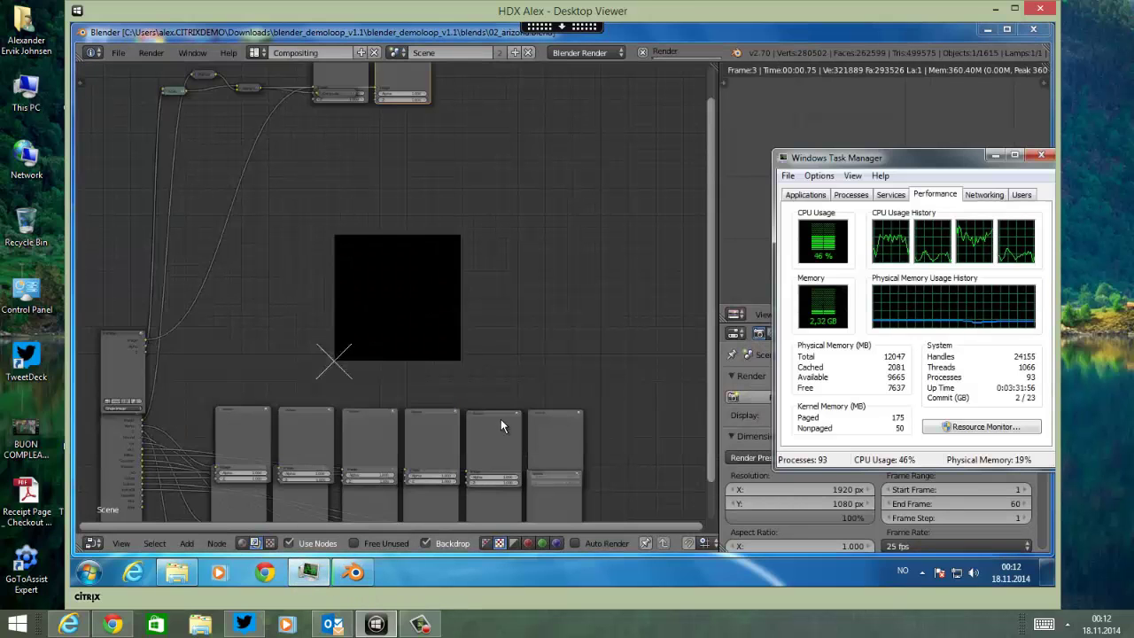
click(92, 574)
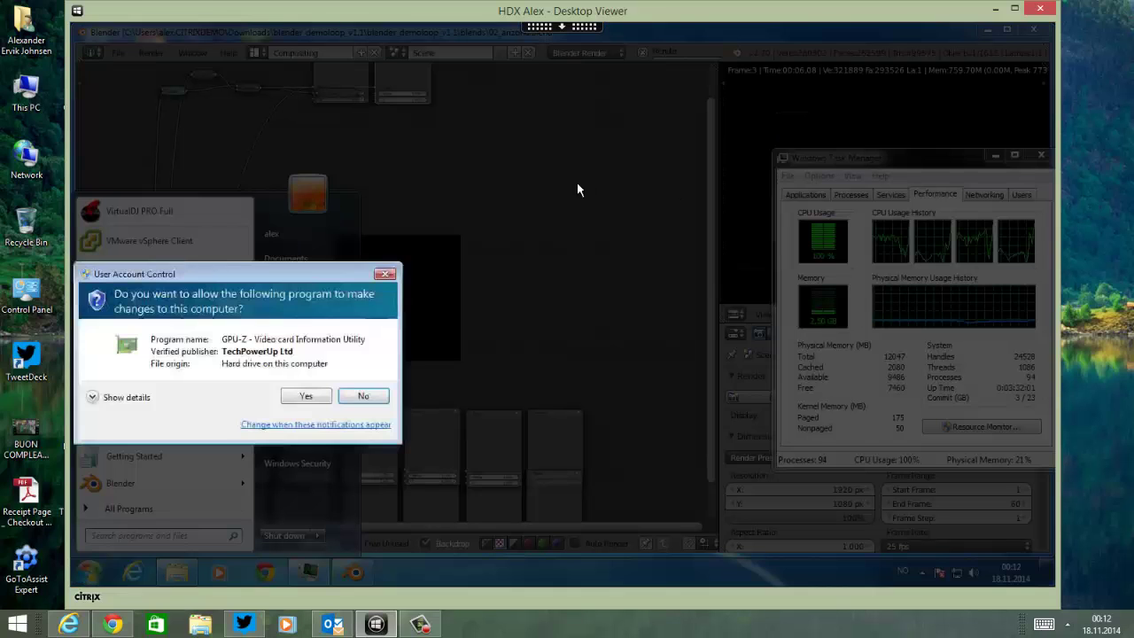
click(310, 396)
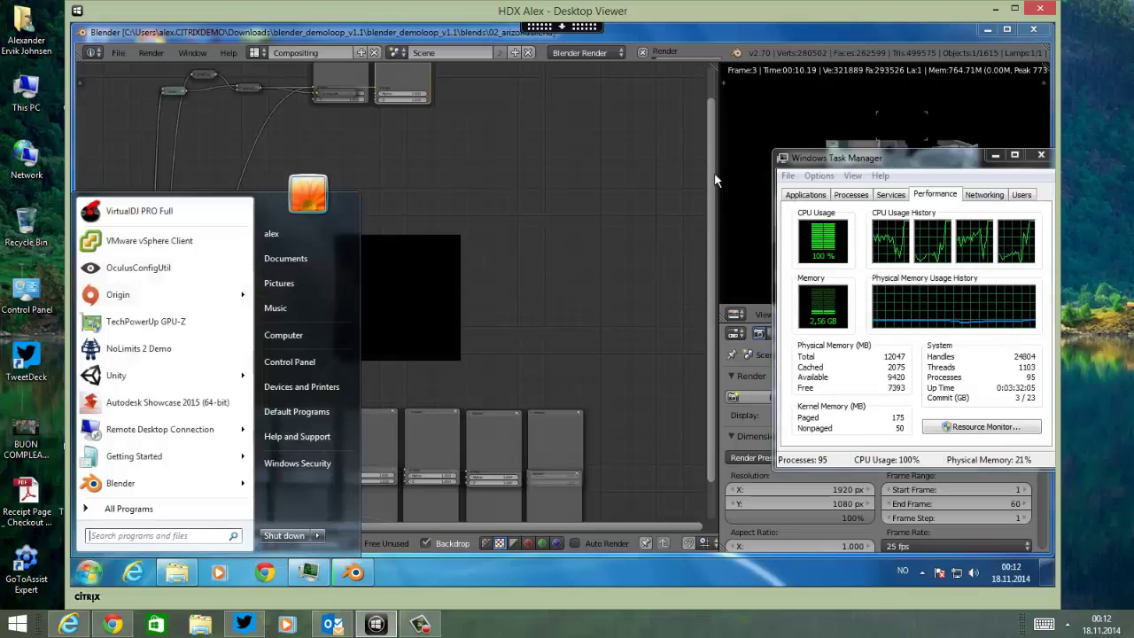
drag(886, 170, 525, 162)
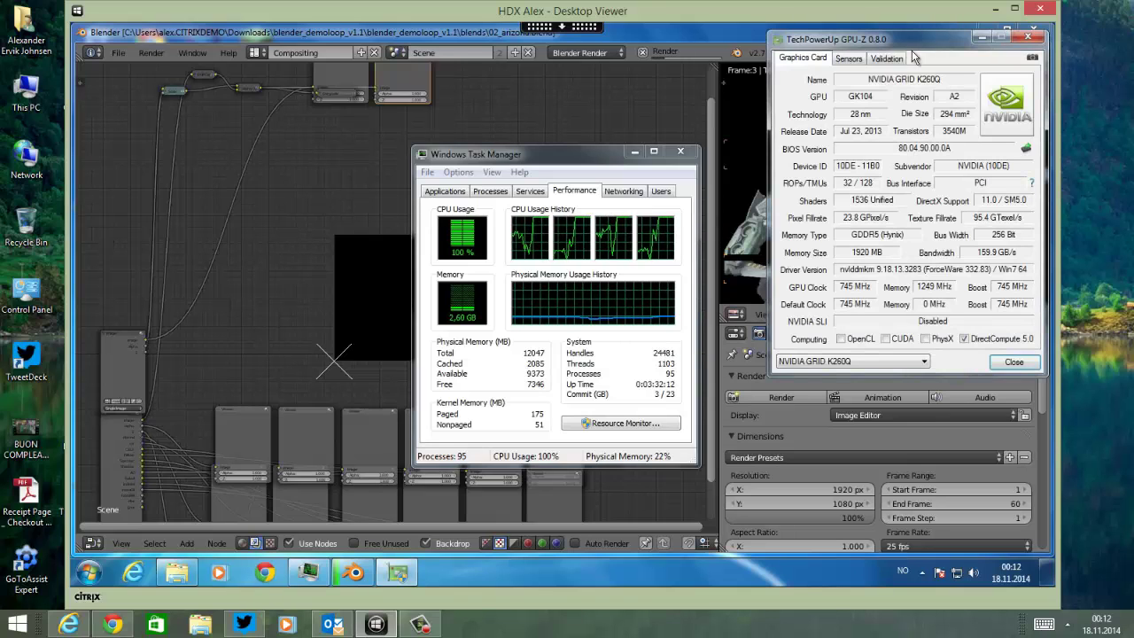
click(849, 57)
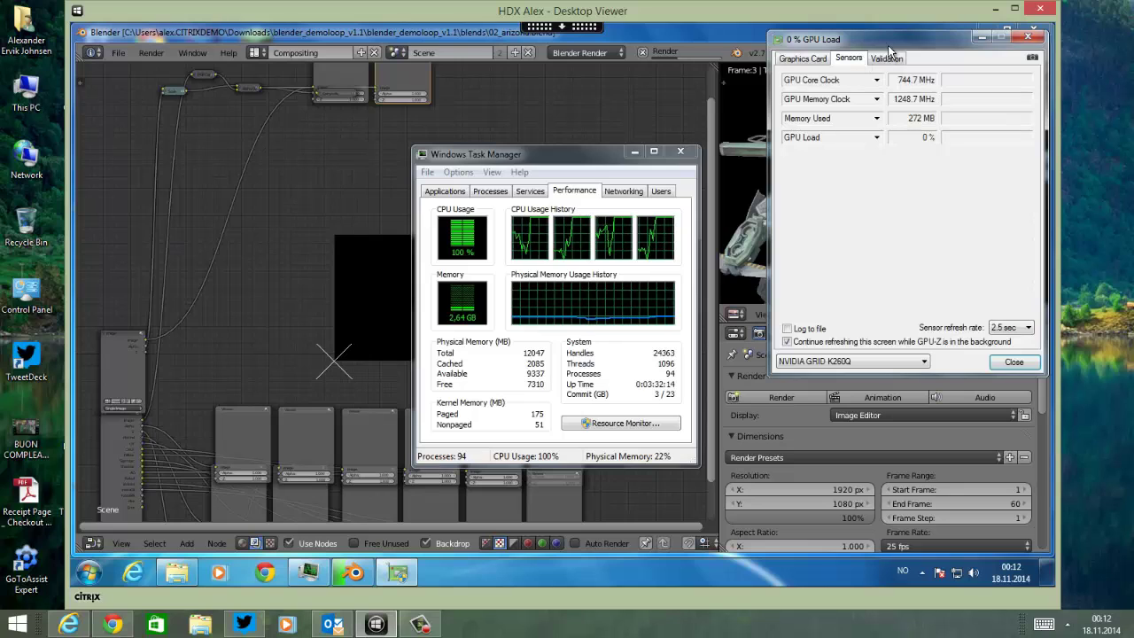
Arrange the GPU-Z window beside the Blender demo and place Task Manager just below its sensor readings.
drag(780, 44, 132, 154)
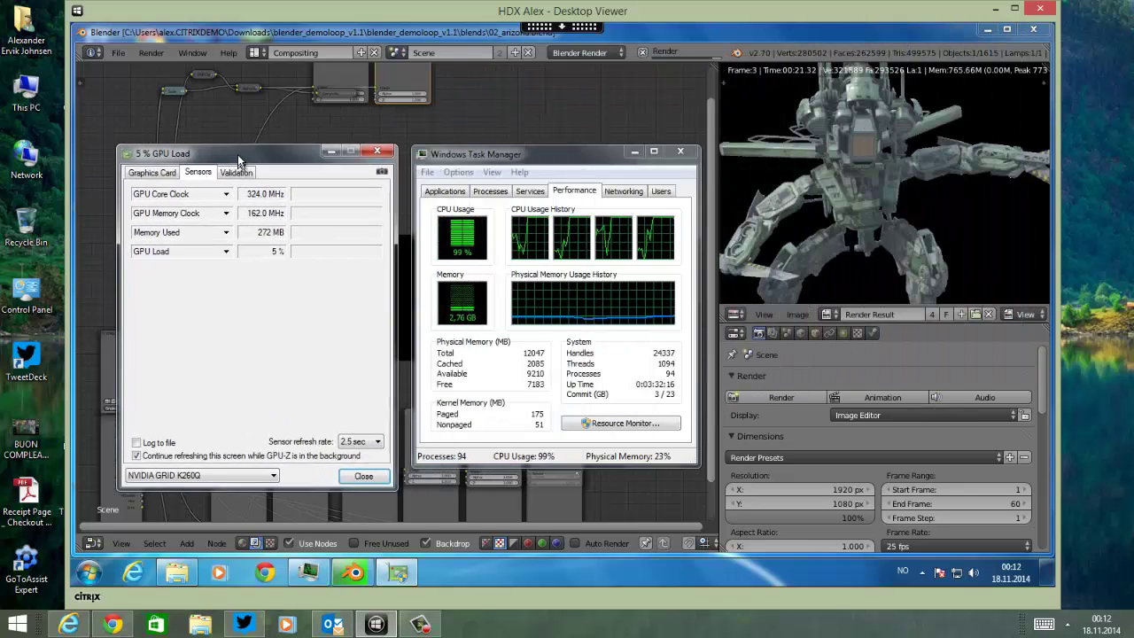
drag(250, 156, 944, 73)
drag(582, 161, 952, 192)
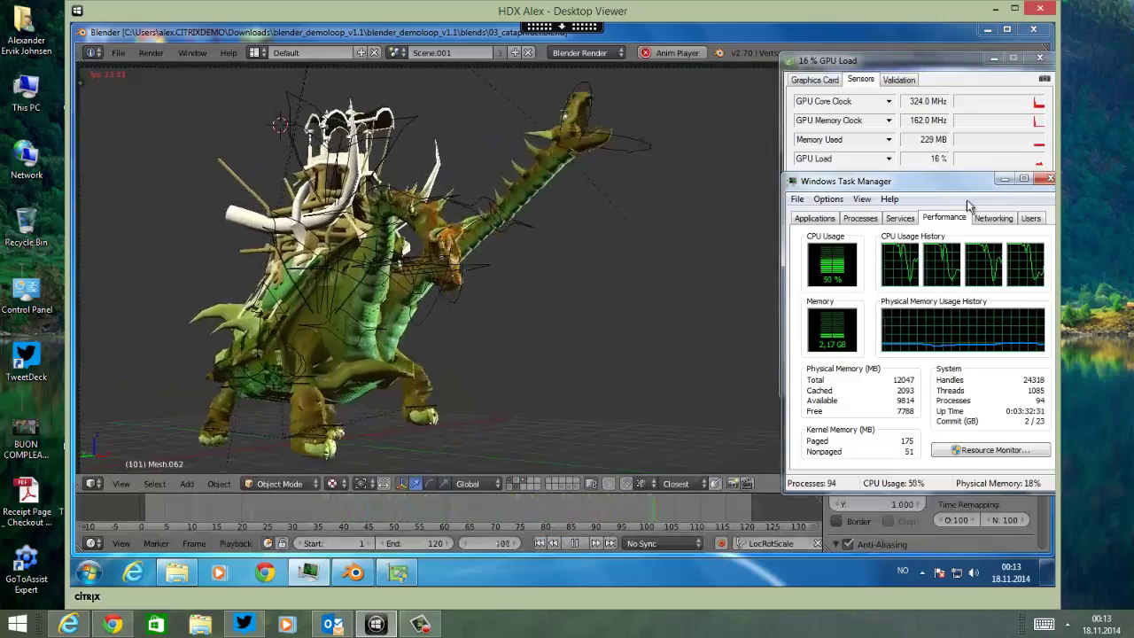
Compare the network activity with CPU and memory performance in Task Manager while the demo animations play.
click(990, 219)
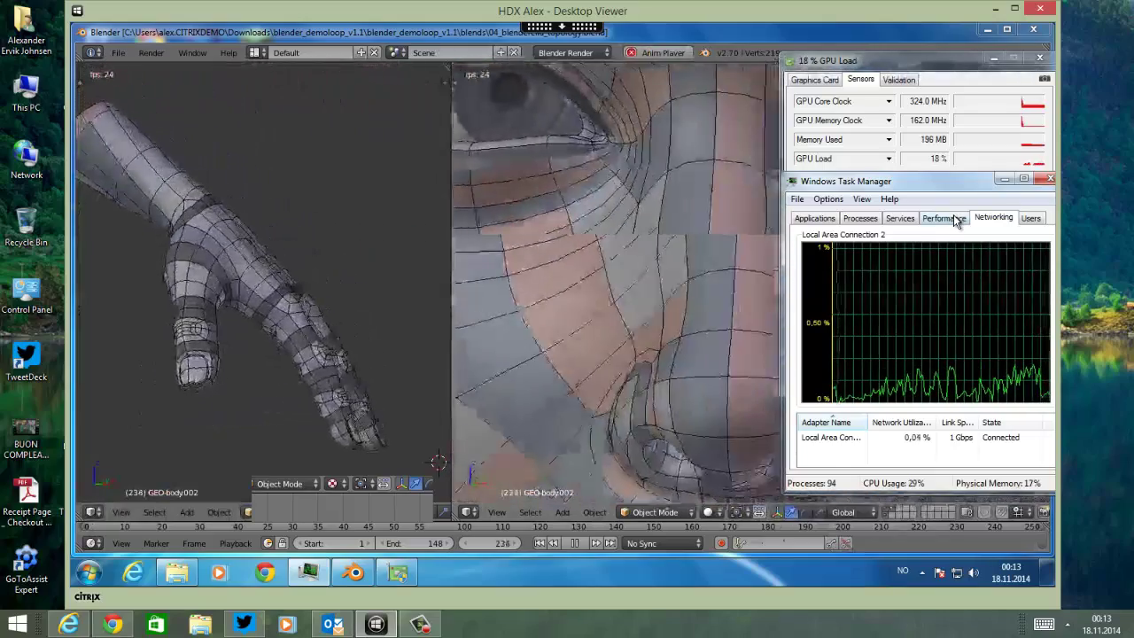
click(955, 220)
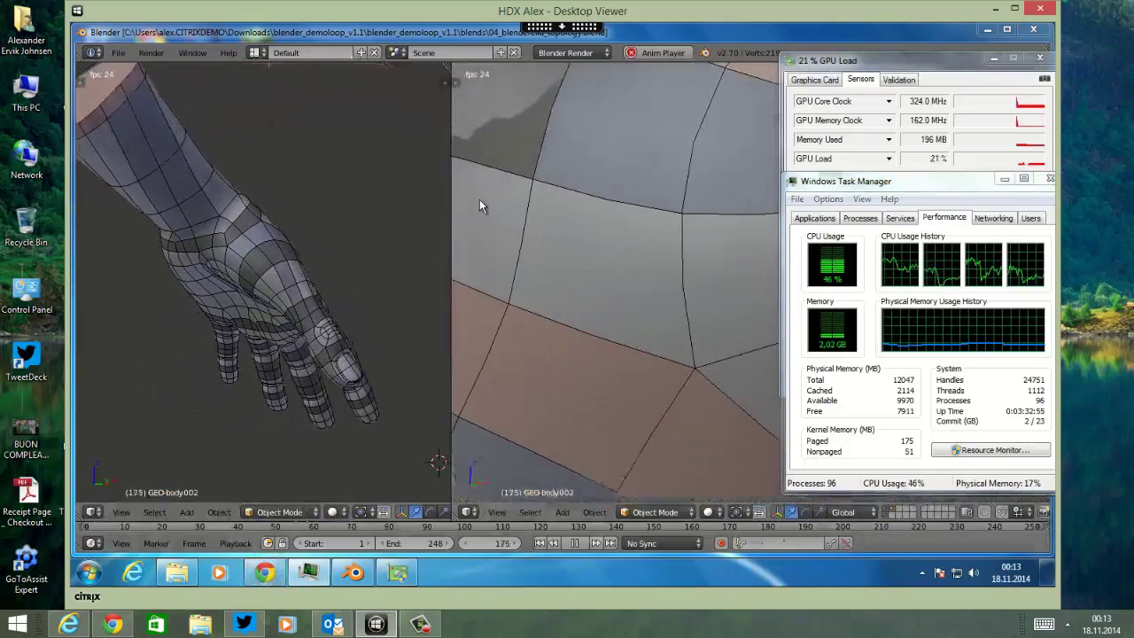
Switch to the Chrome window and load Google Maps from the address maps.google.
key(alt+Tab)
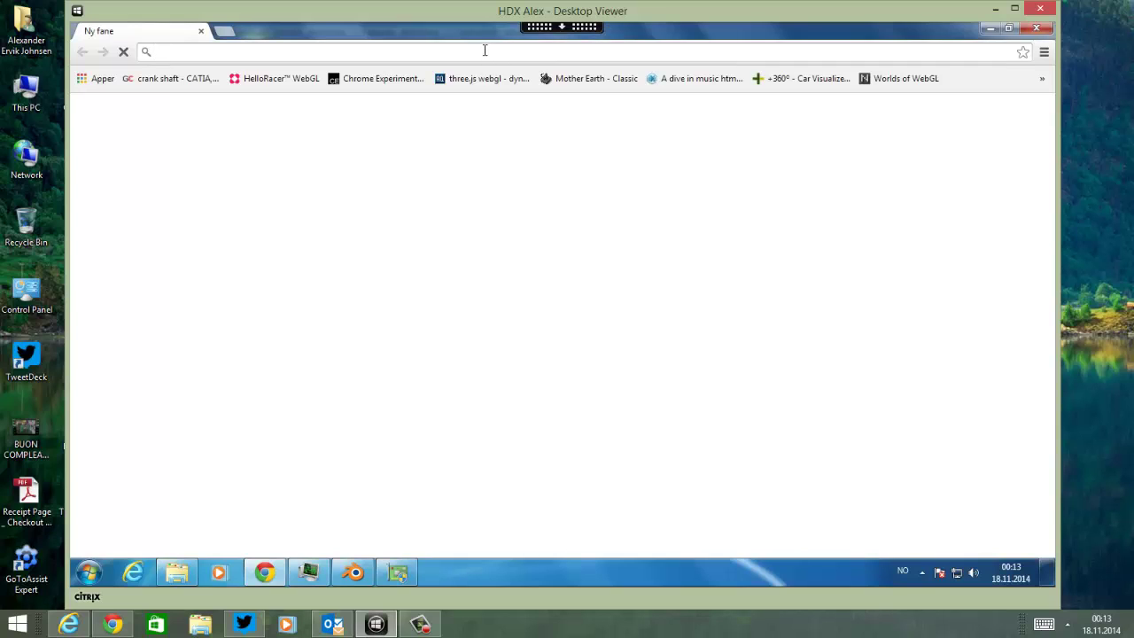
text(maps.go)
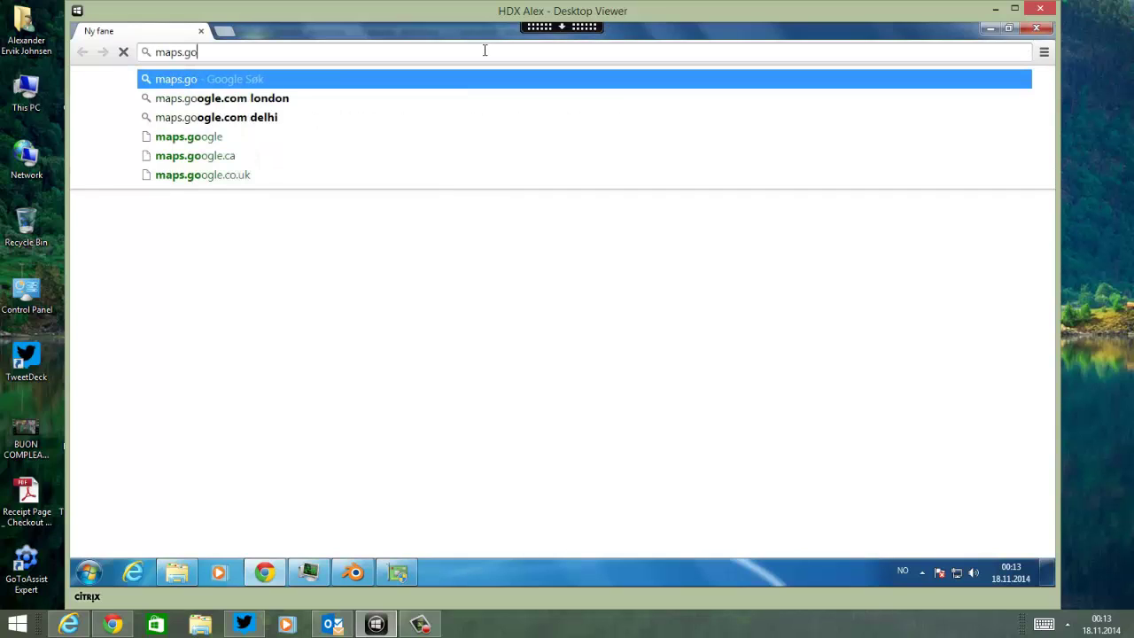
text(ogle)
key(Return)
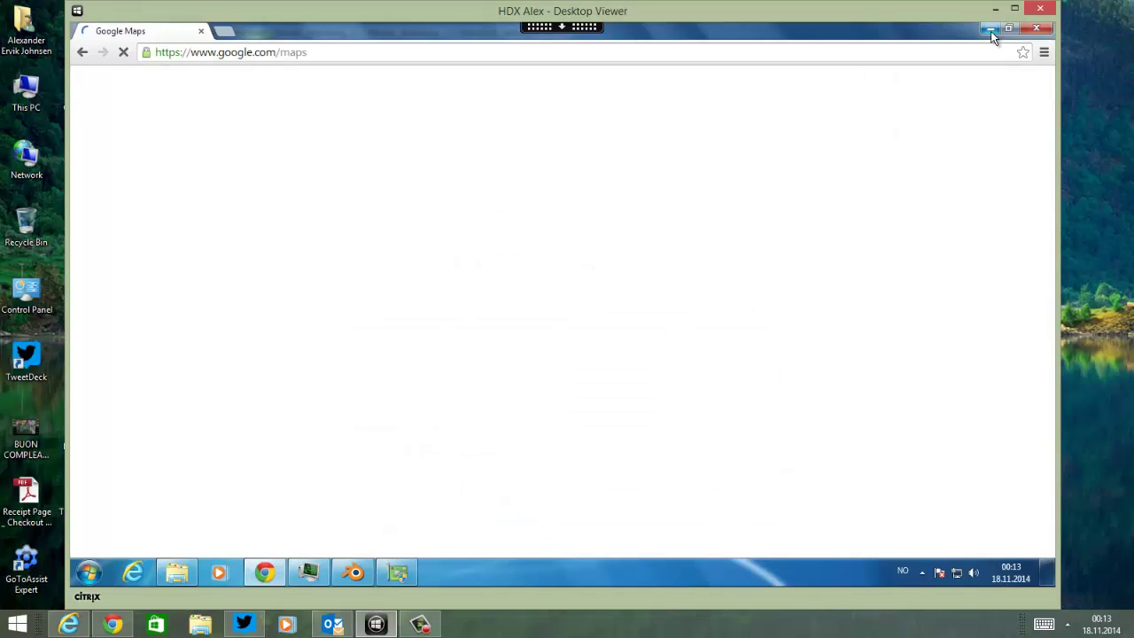
Check the helicopter render, view the loaded Oslo map in Chrome, and return to the Blender render with the monitoring windows.
click(989, 29)
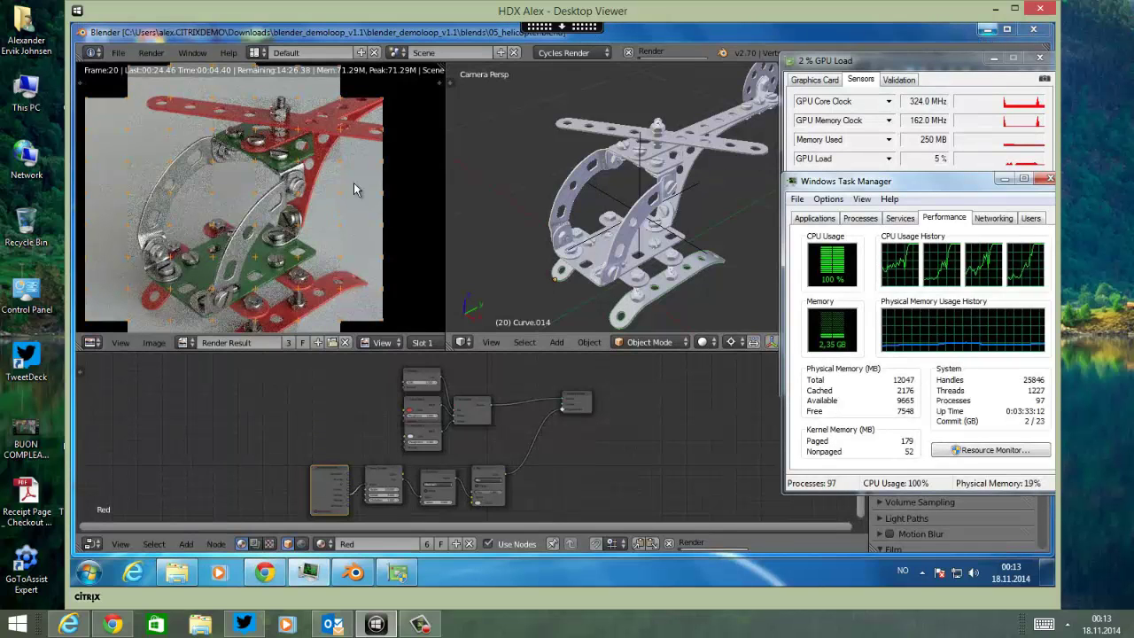
click(268, 581)
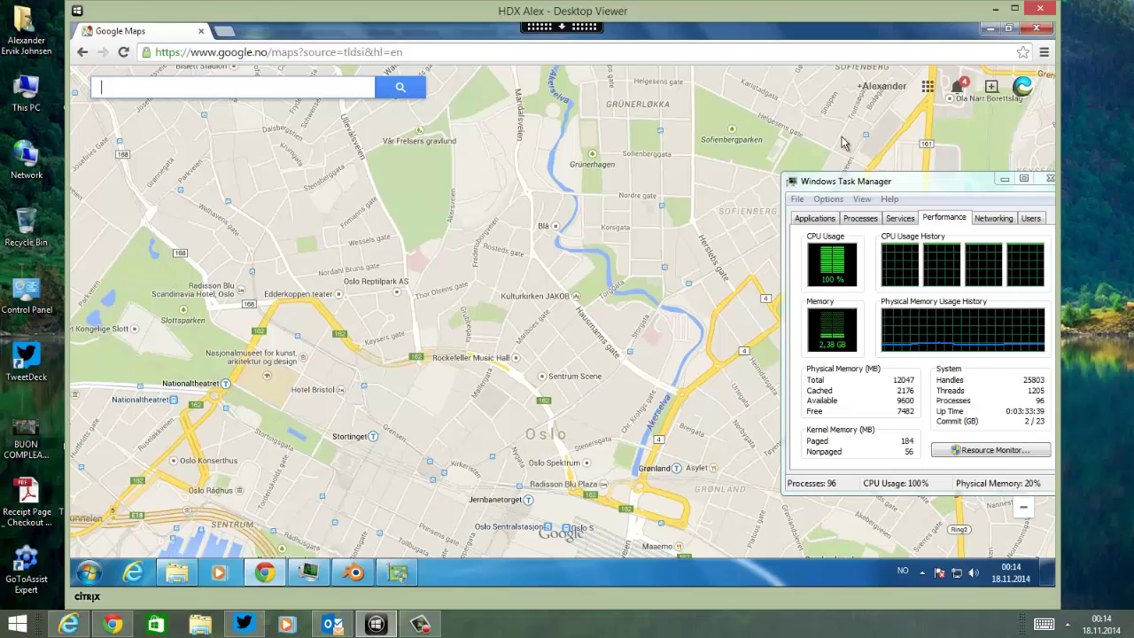
click(982, 32)
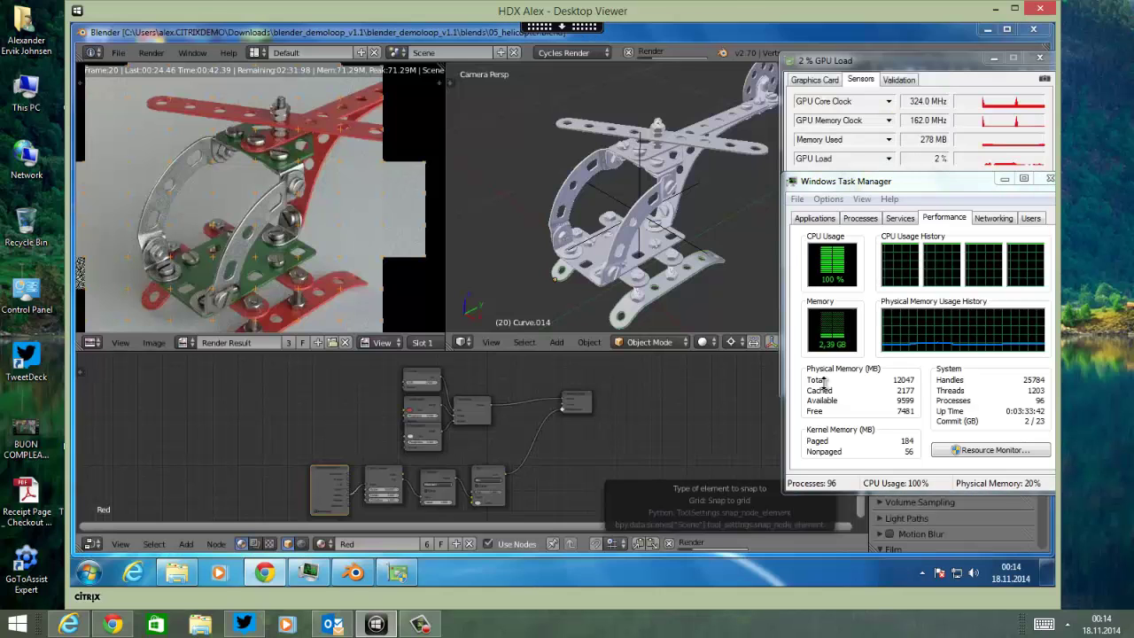
Compare CPU and memory performance with network activity in Task Manager during the Cycles render of the BMW scene.
click(881, 332)
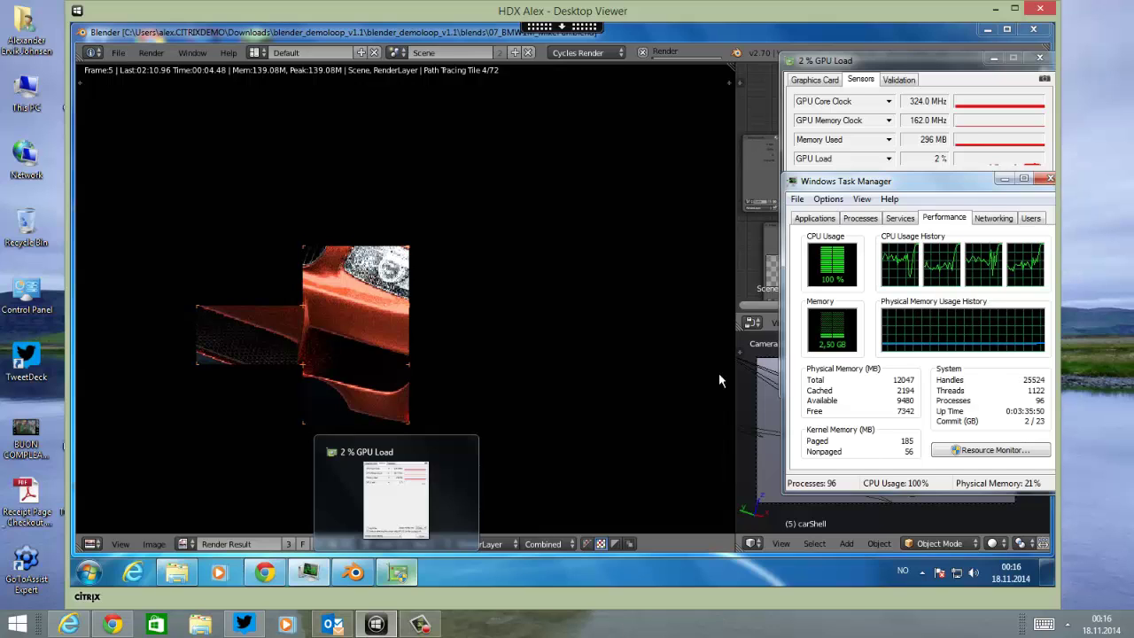
click(994, 220)
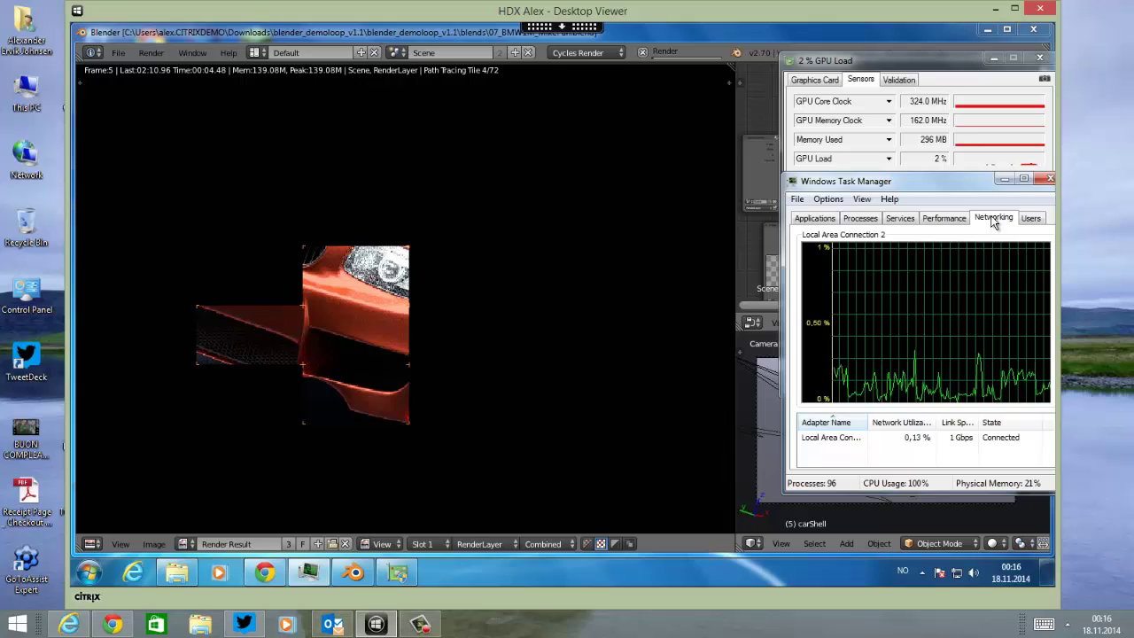
click(963, 224)
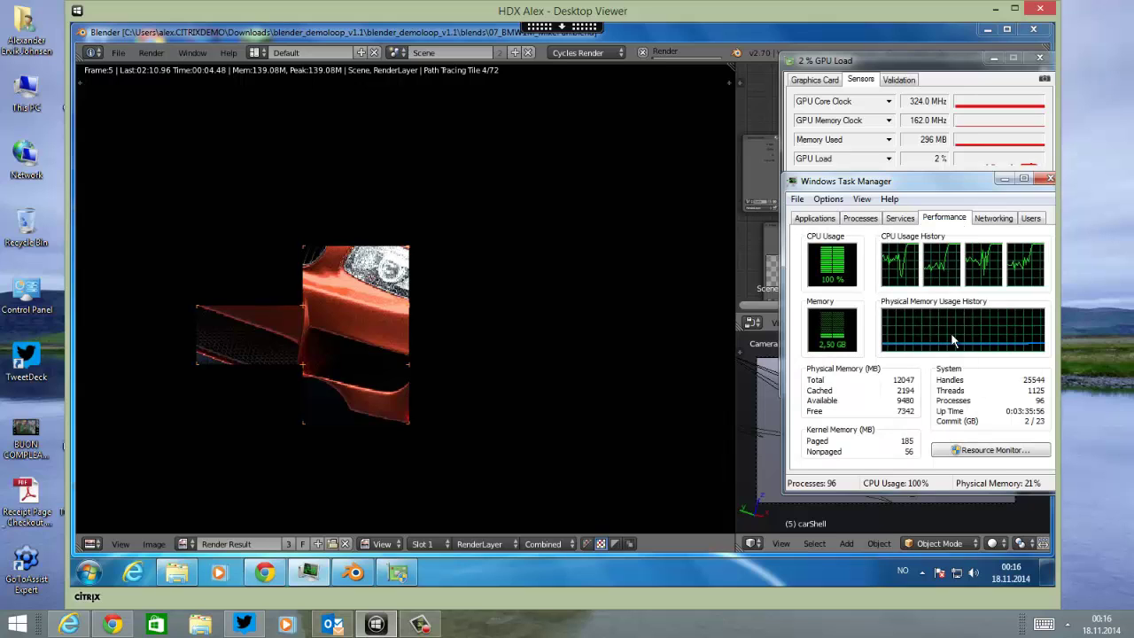
click(993, 219)
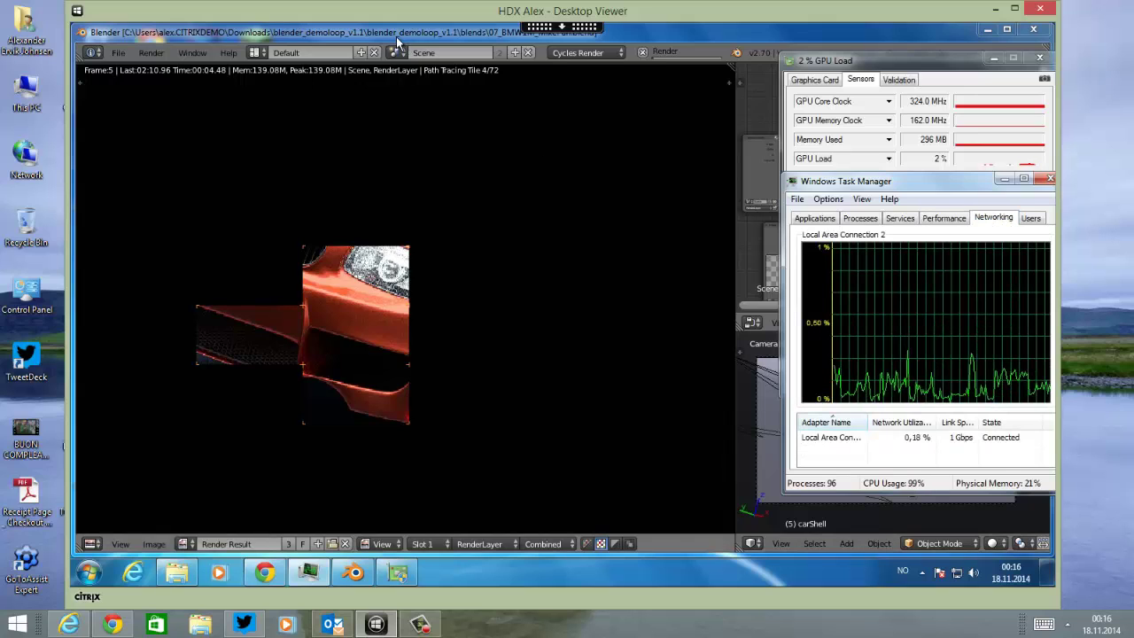
Stop the Cycles render of the BMW scene and close Blender.
click(643, 55)
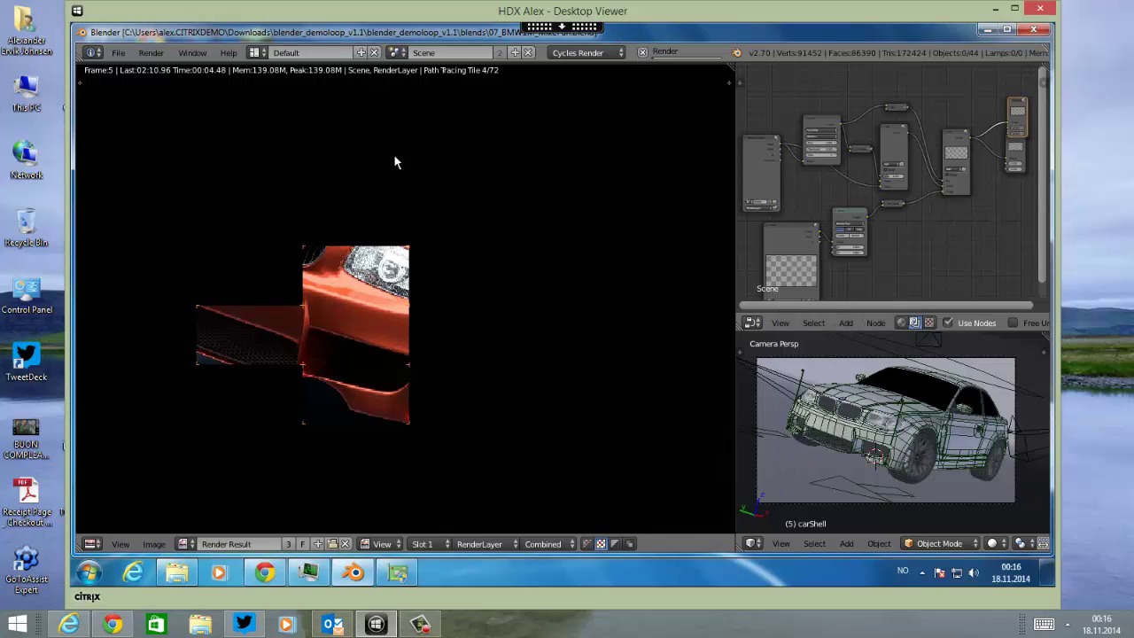
click(119, 55)
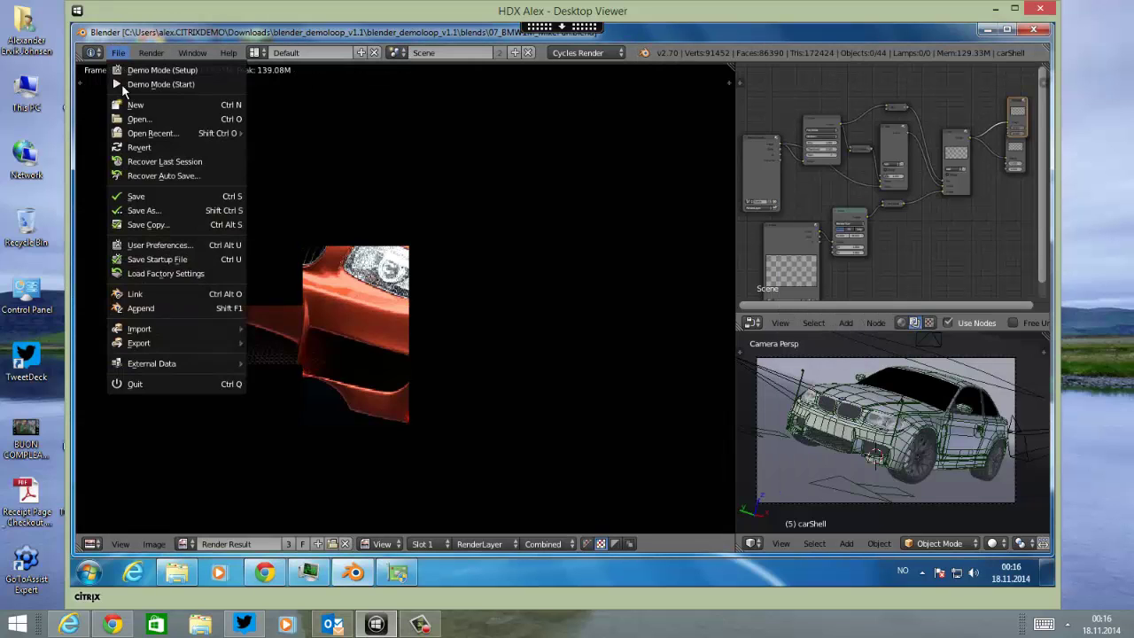
click(149, 384)
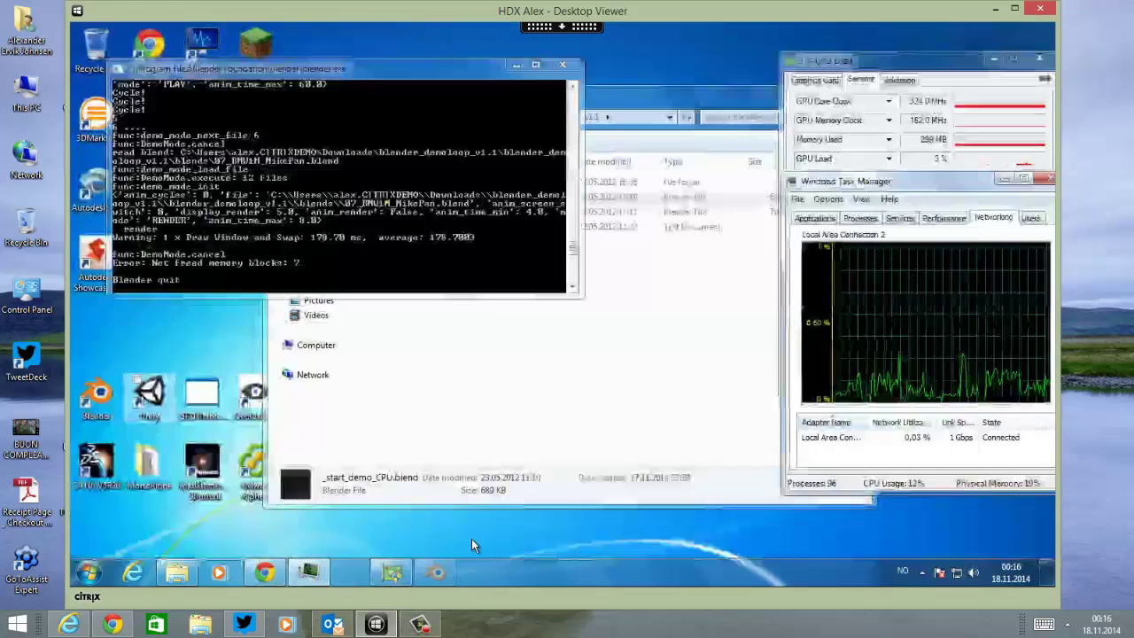